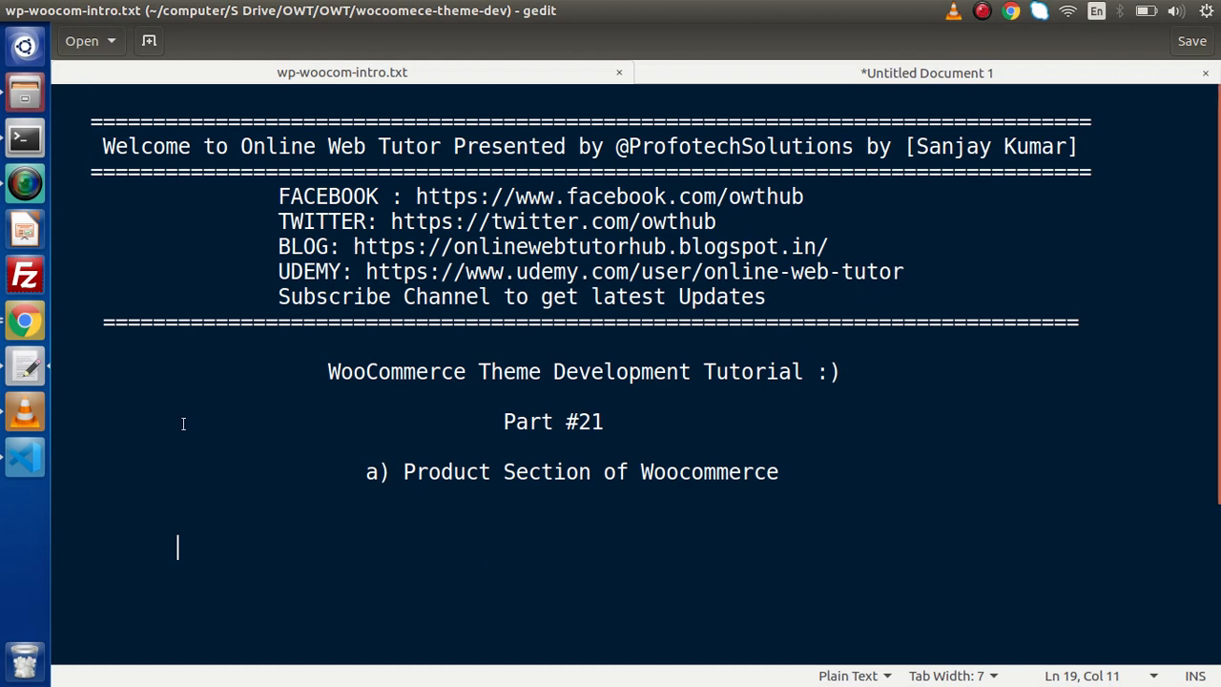
Switch to Chrome and look over the WooCommerce Products page in the WordPress admin.
click(25, 320)
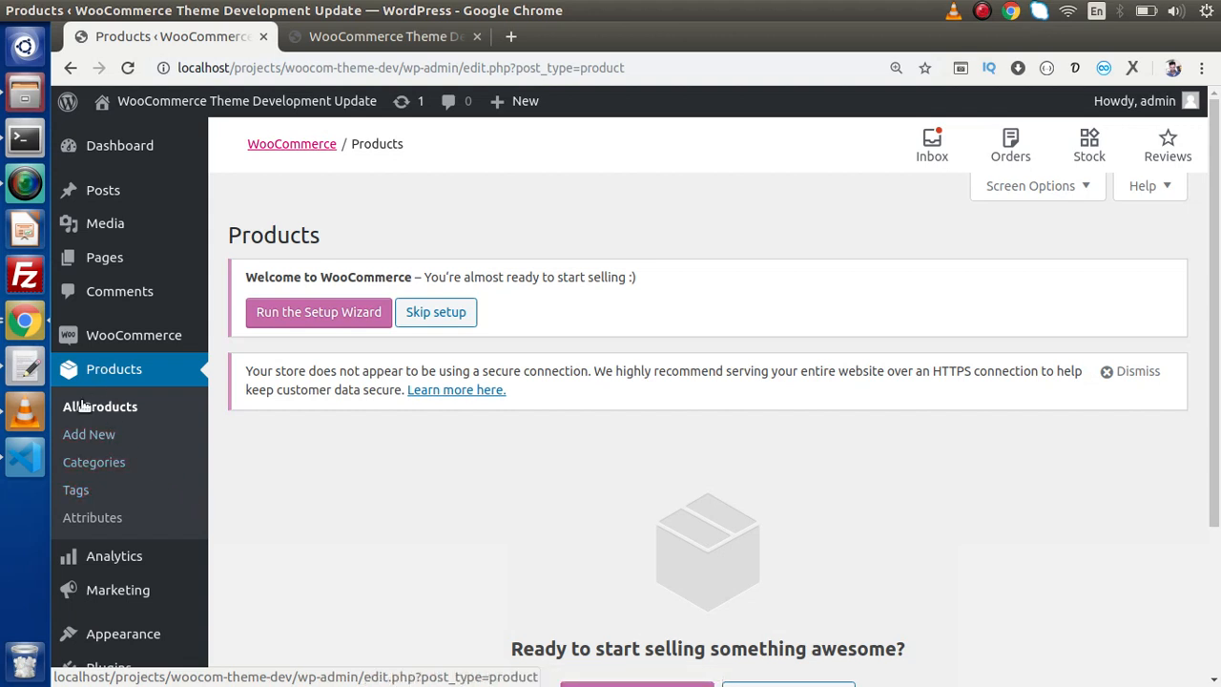
scroll(910, 395, down, 3)
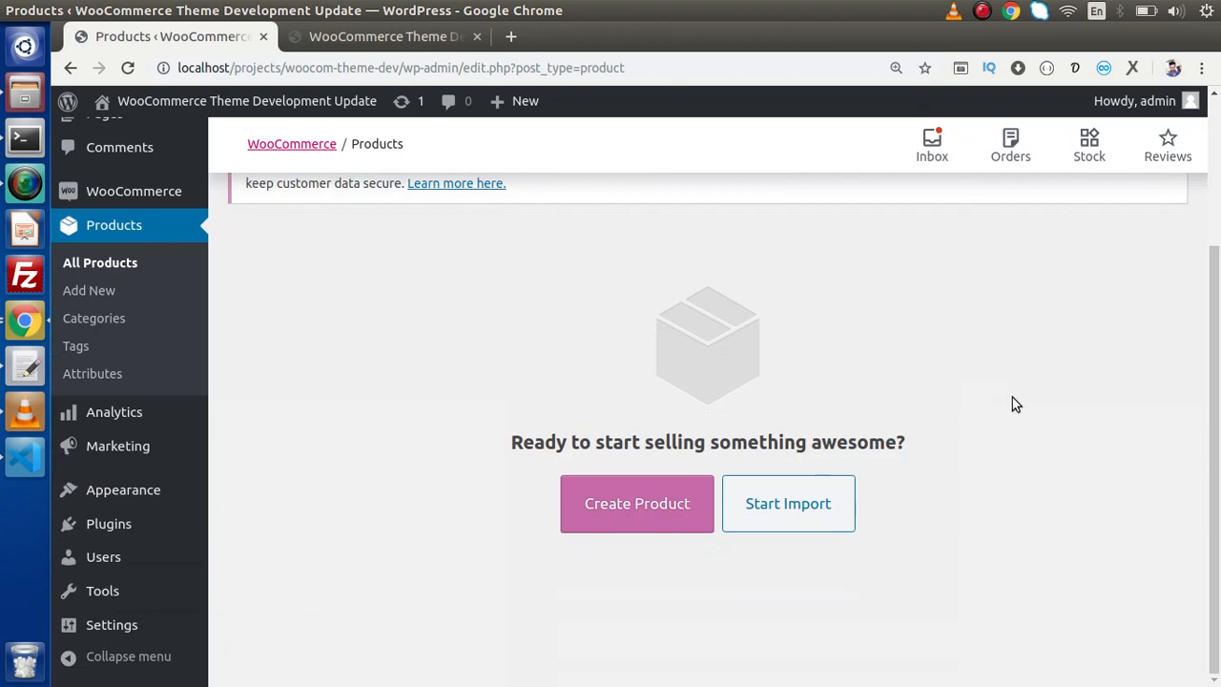
scroll(1013, 396, up, 3)
scroll(1014, 397, down, 3)
scroll(1014, 397, up, 3)
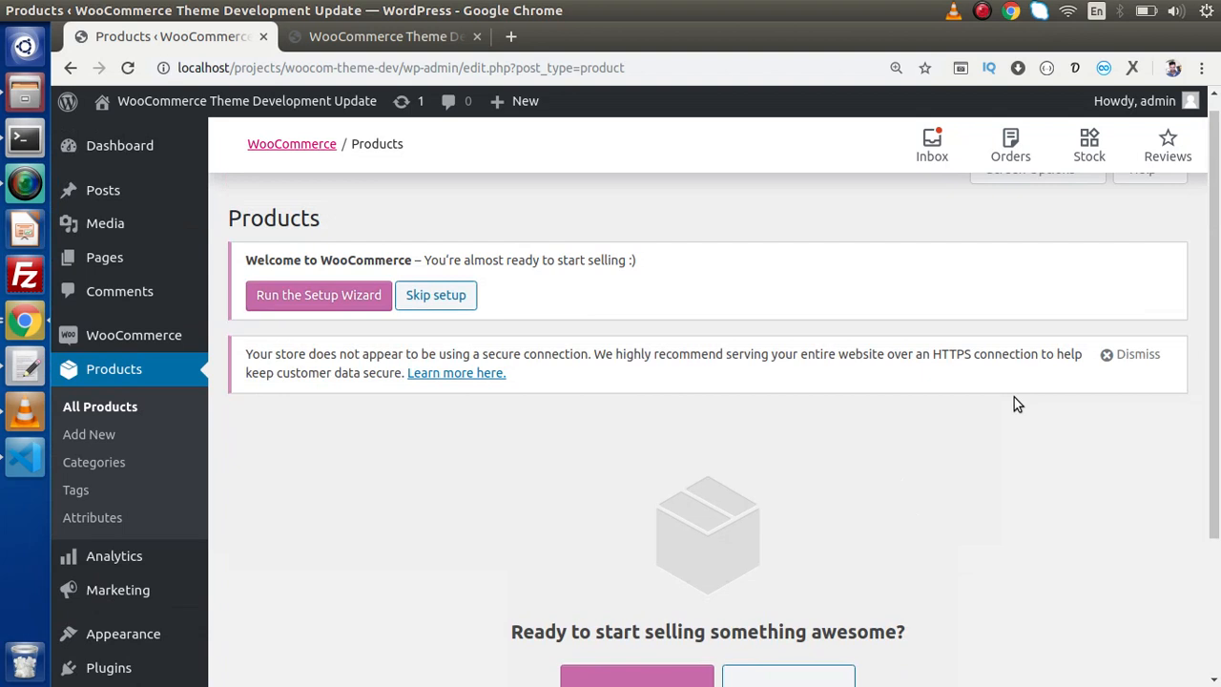
scroll(1014, 397, down, 3)
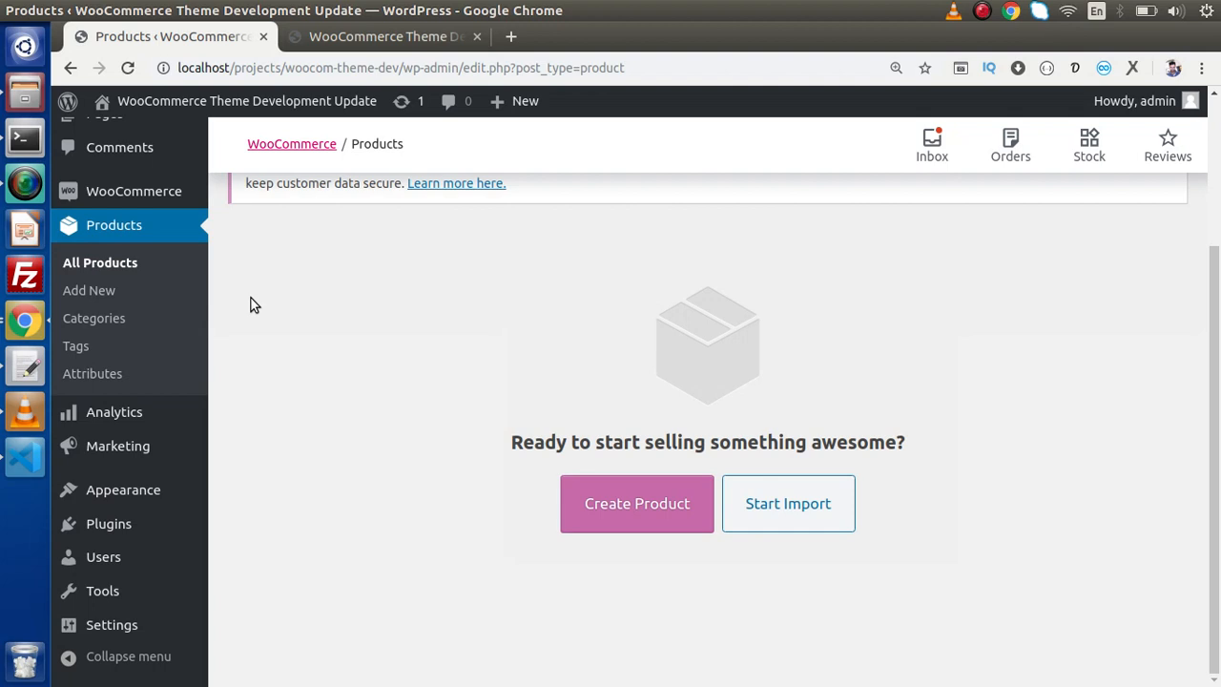
Switch to the file manager and open the sample-data folder inside wp-content/plugins/woocommerce of the woocom-theme-dev project.
click(29, 94)
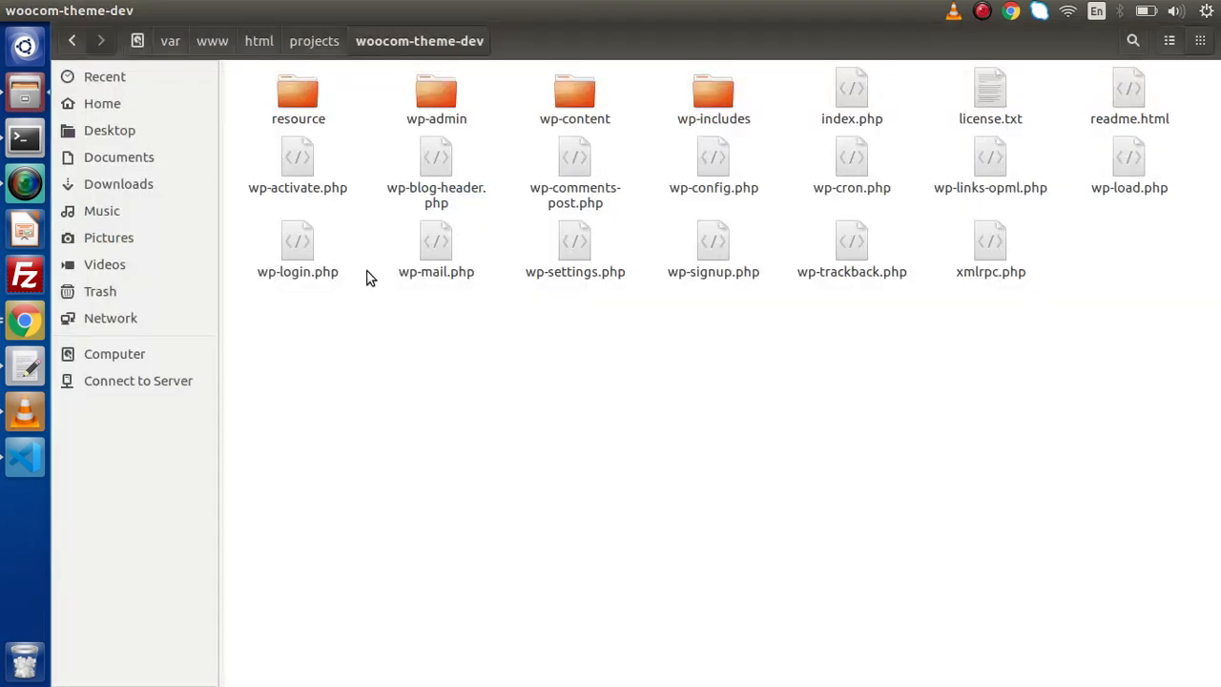
double_click(573, 98)
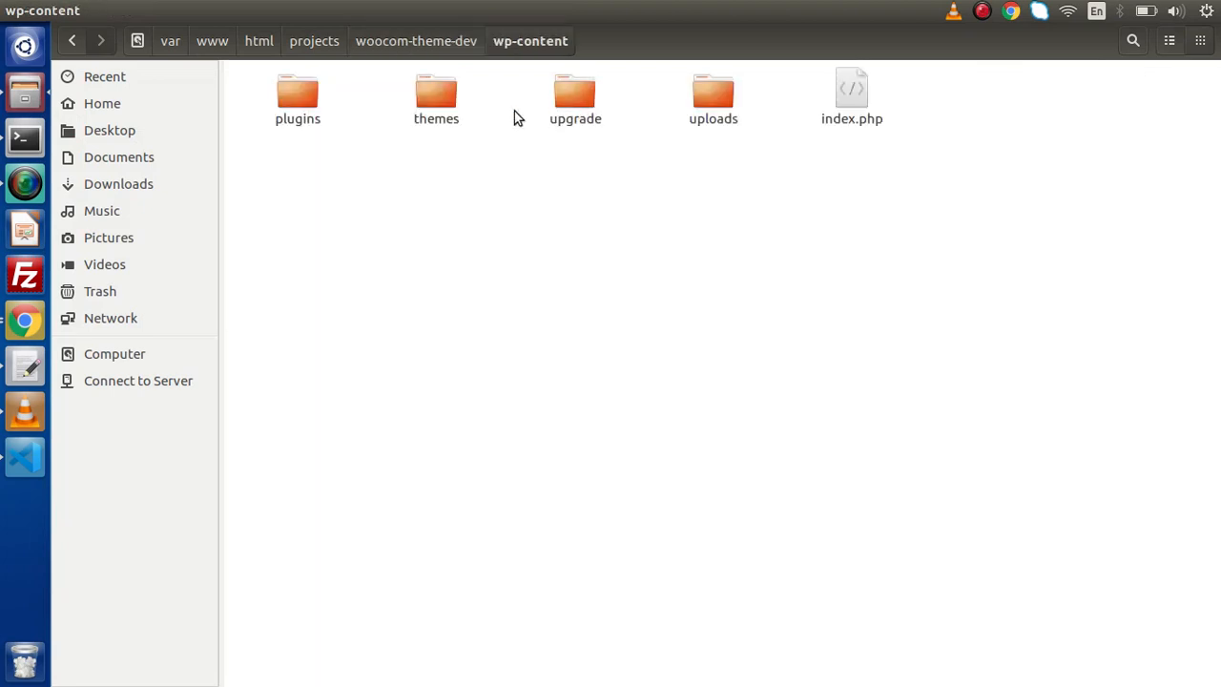
double_click(296, 96)
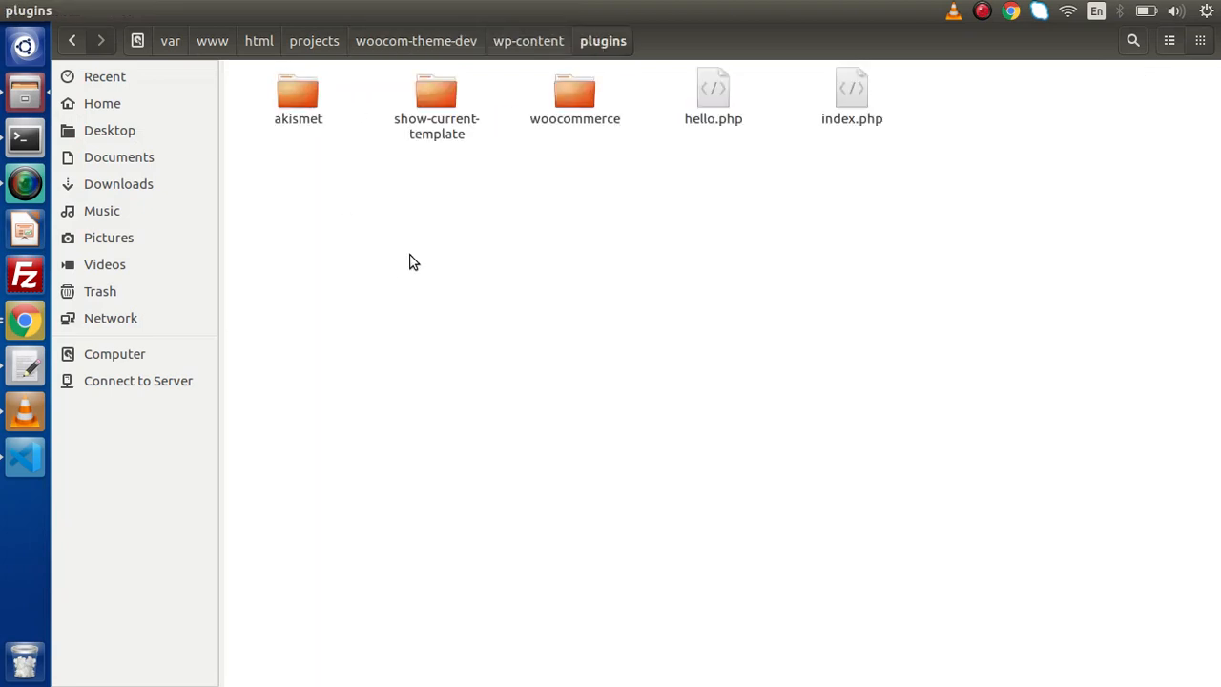
click(574, 100)
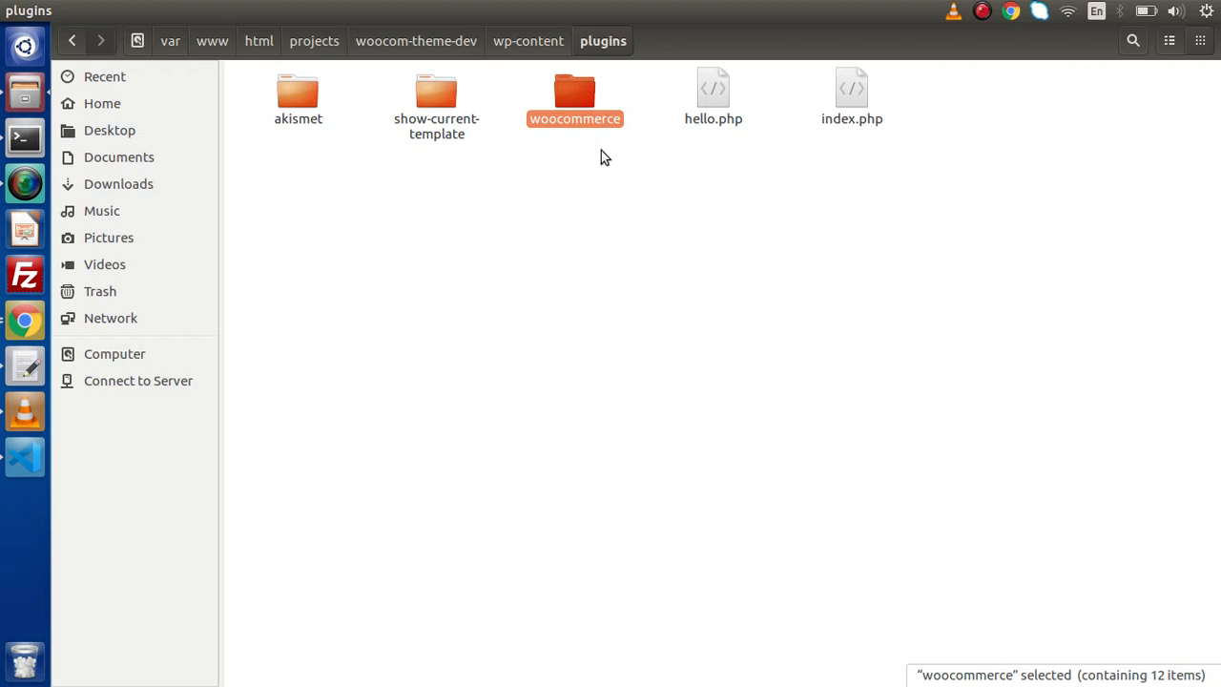
double_click(575, 94)
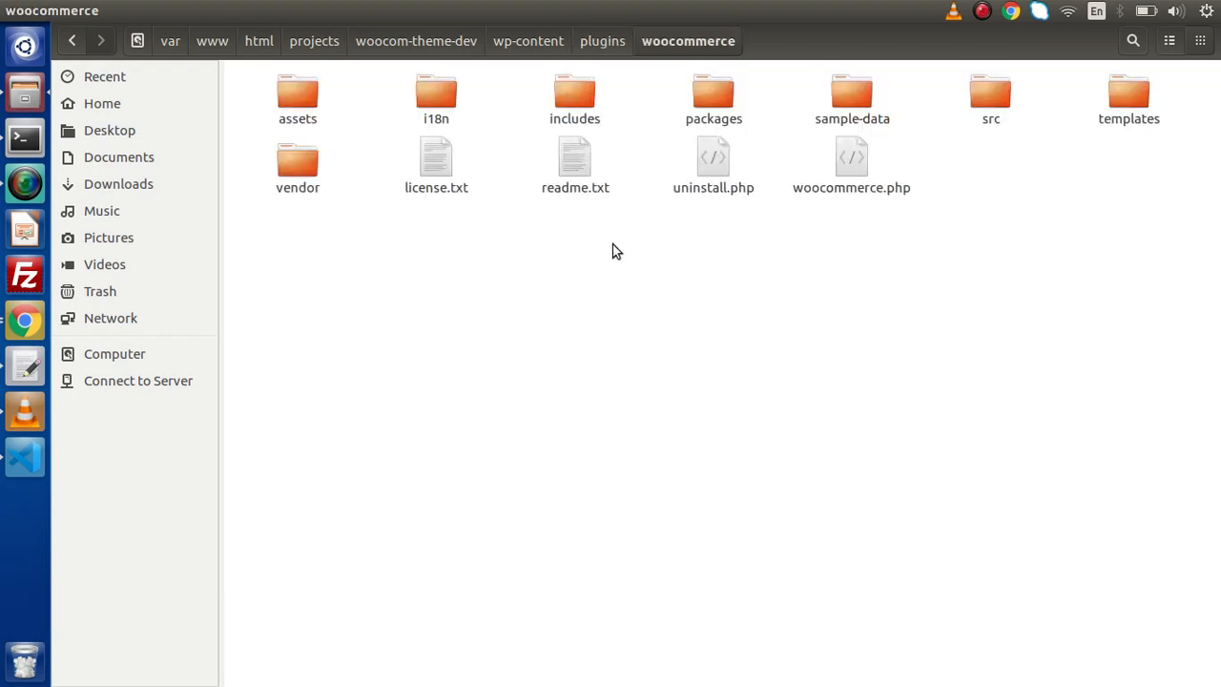
click(841, 113)
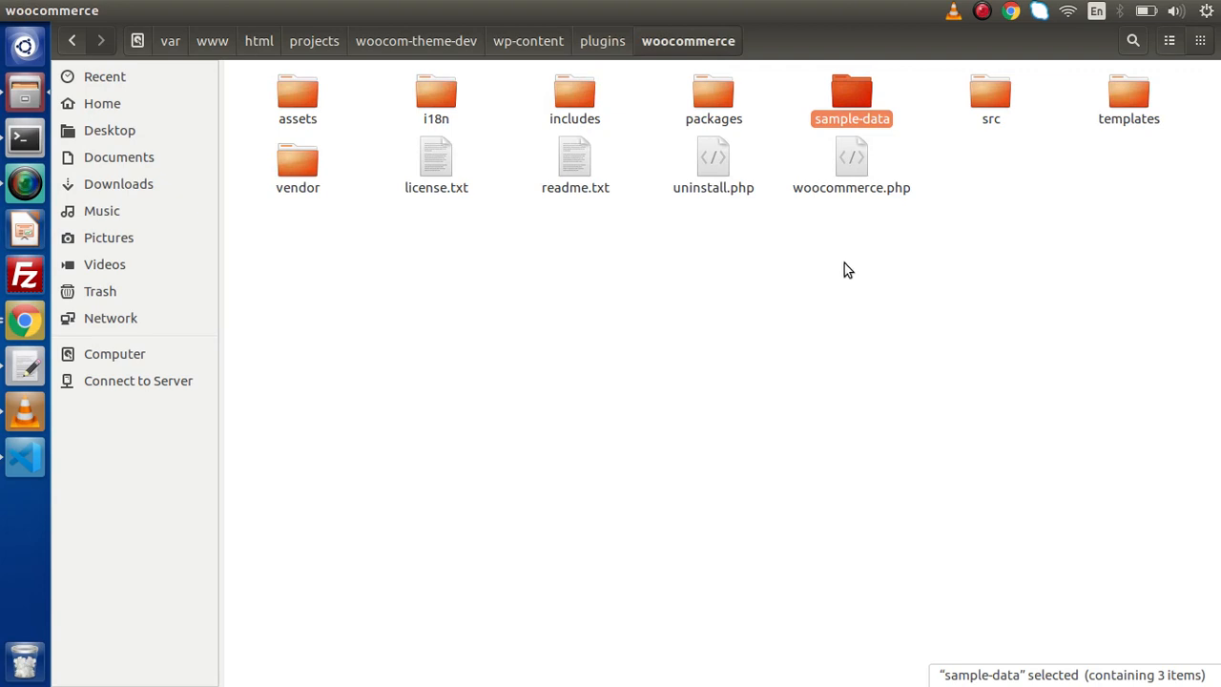
double_click(851, 99)
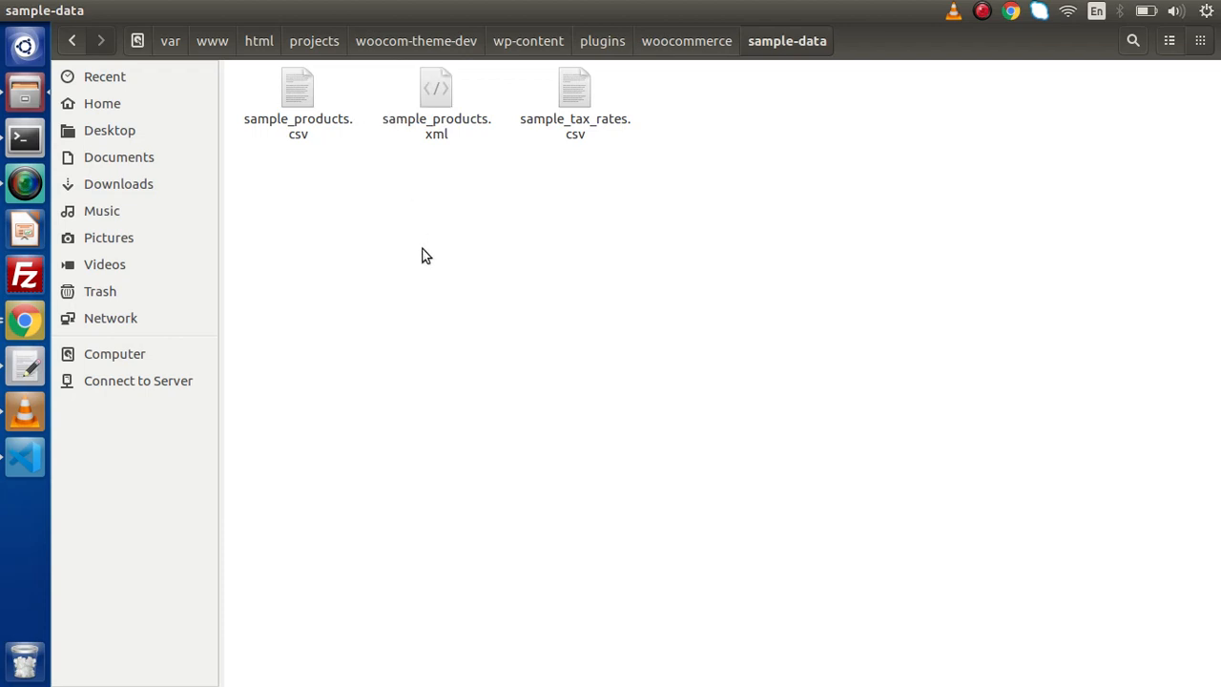
Copy the full path of the sample-data folder that contains sample_products.csv.
click(305, 97)
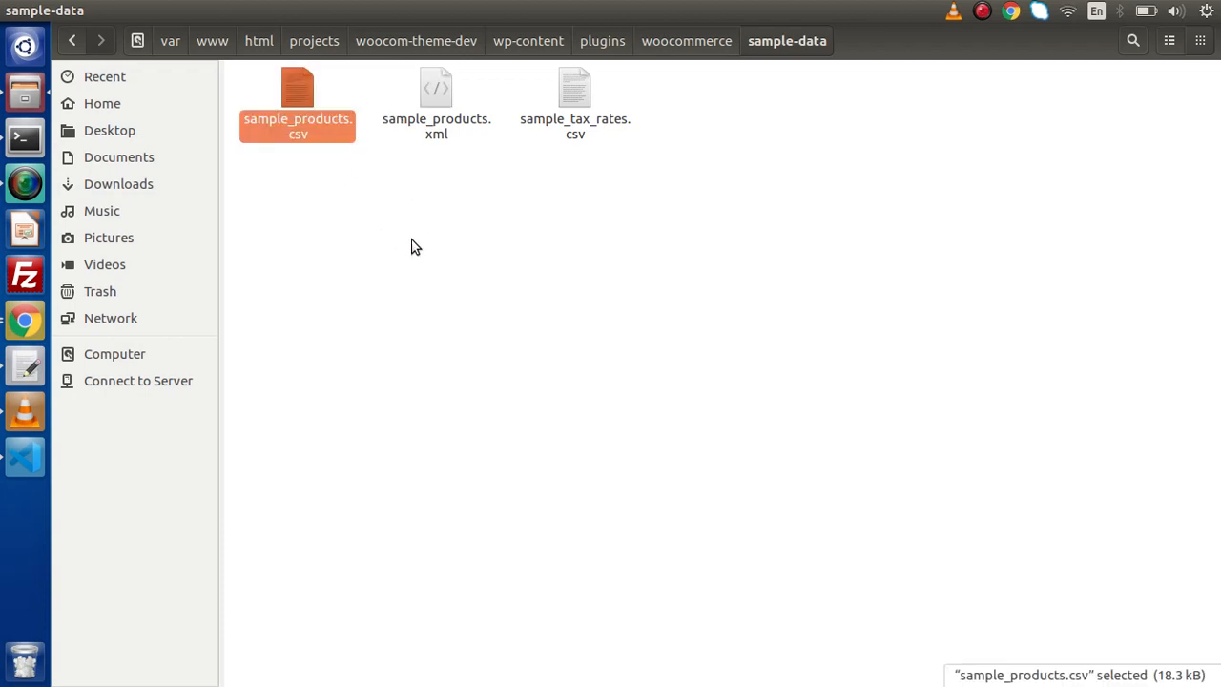
key(ctrl+l)
key(ctrl+c)
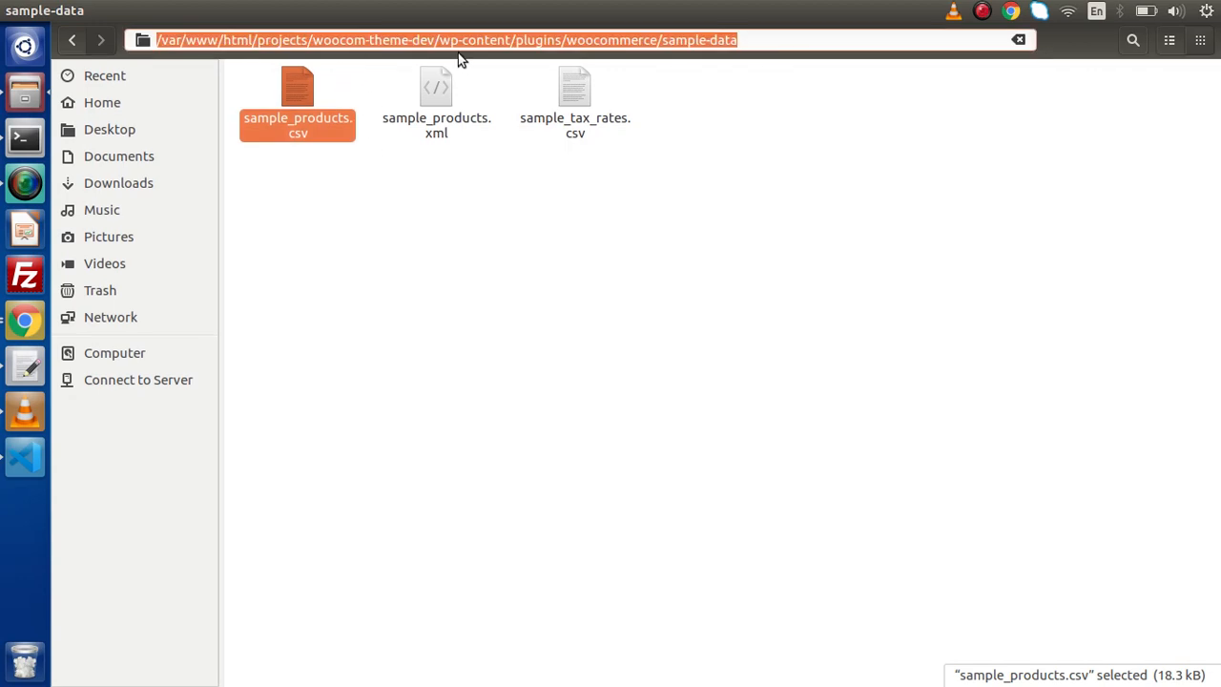
click(347, 225)
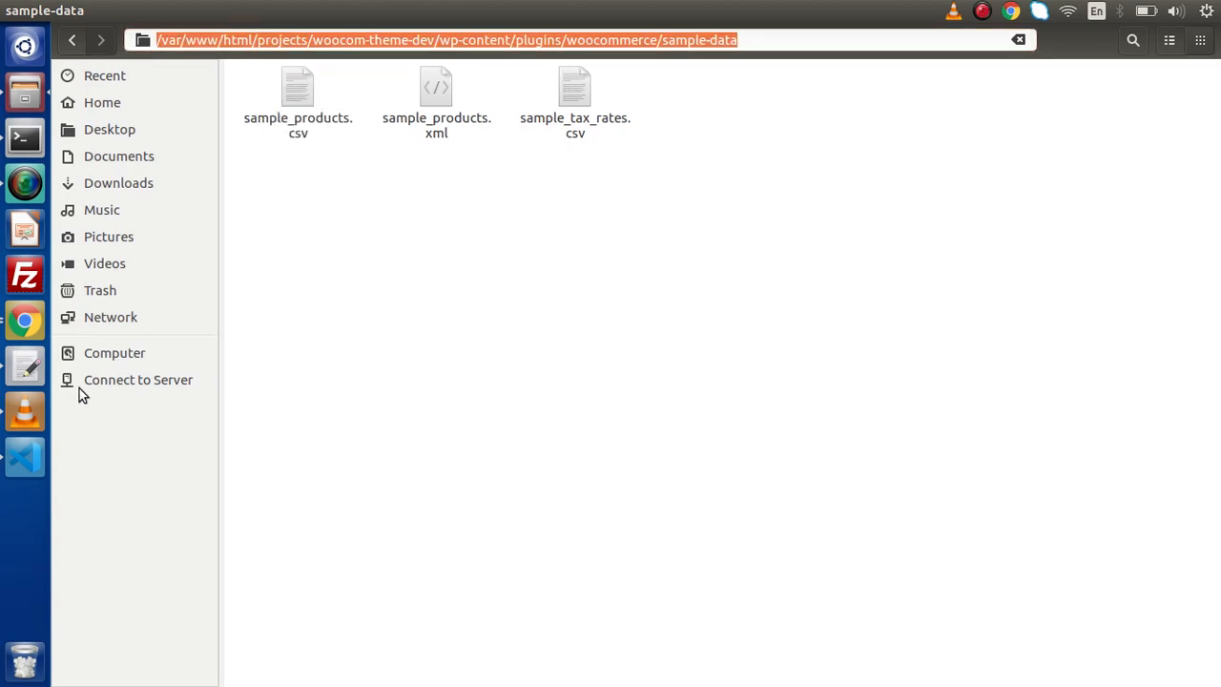
Return to Chrome and open the WordPress Import tools page, finding the WooCommerce importers.
click(24, 320)
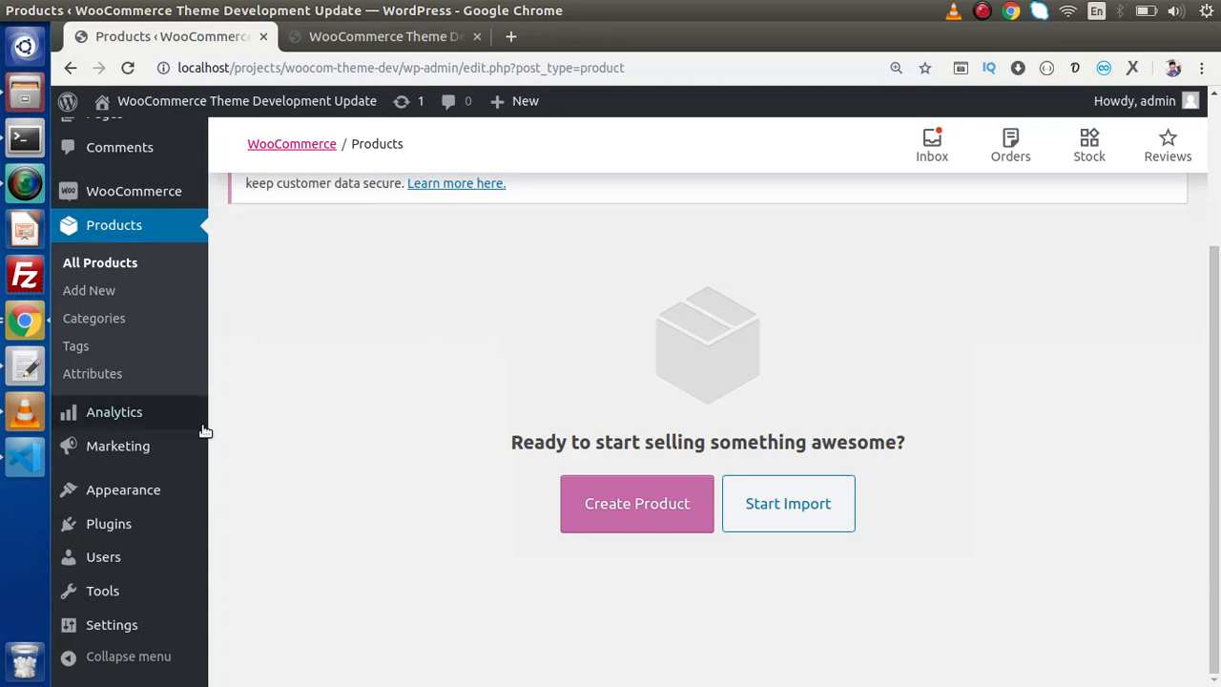
mouse_move(110, 596)
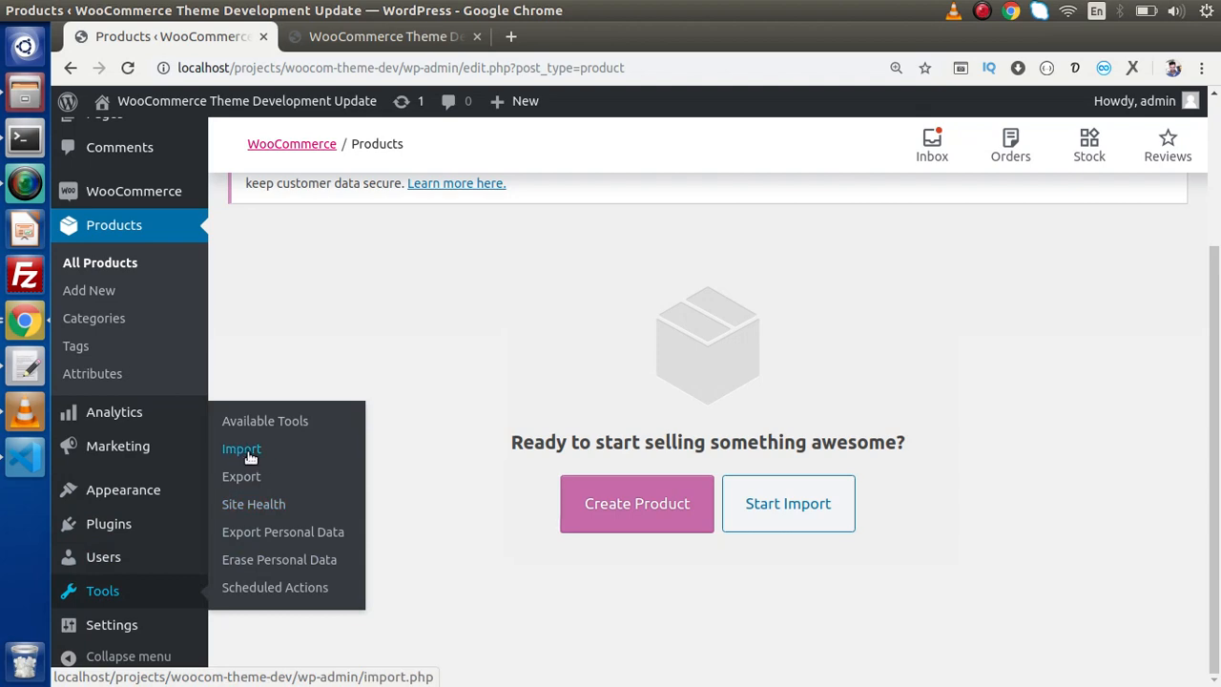
click(250, 458)
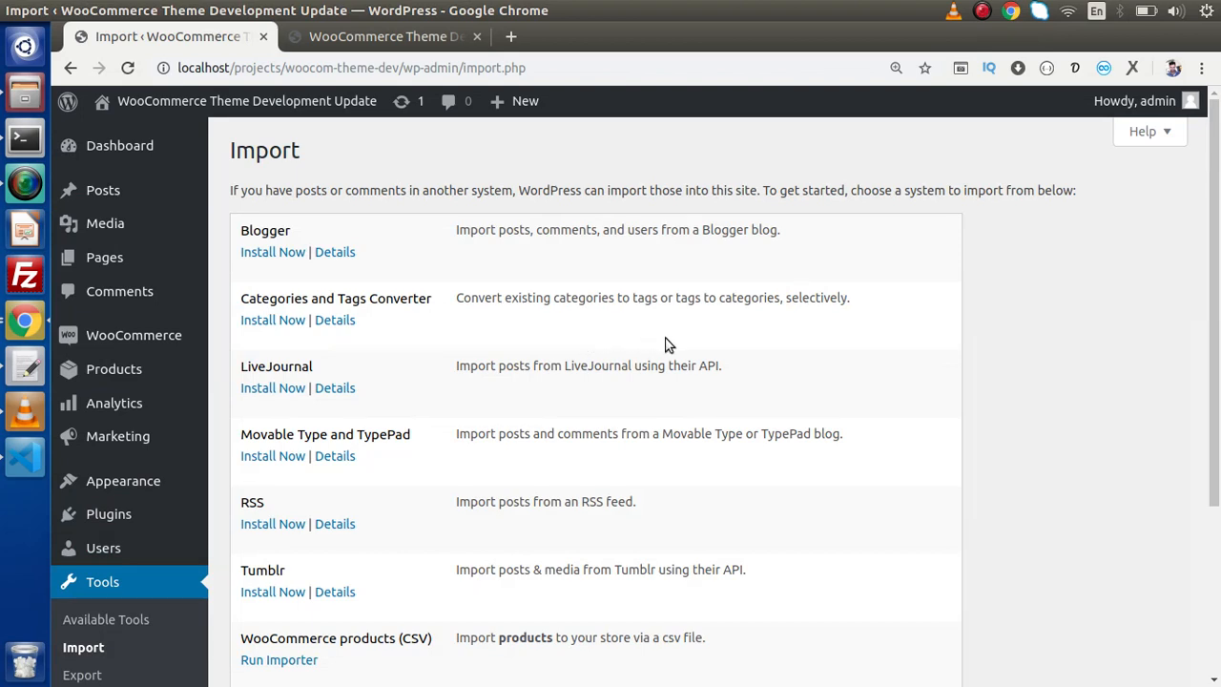
scroll(668, 345, down, 5)
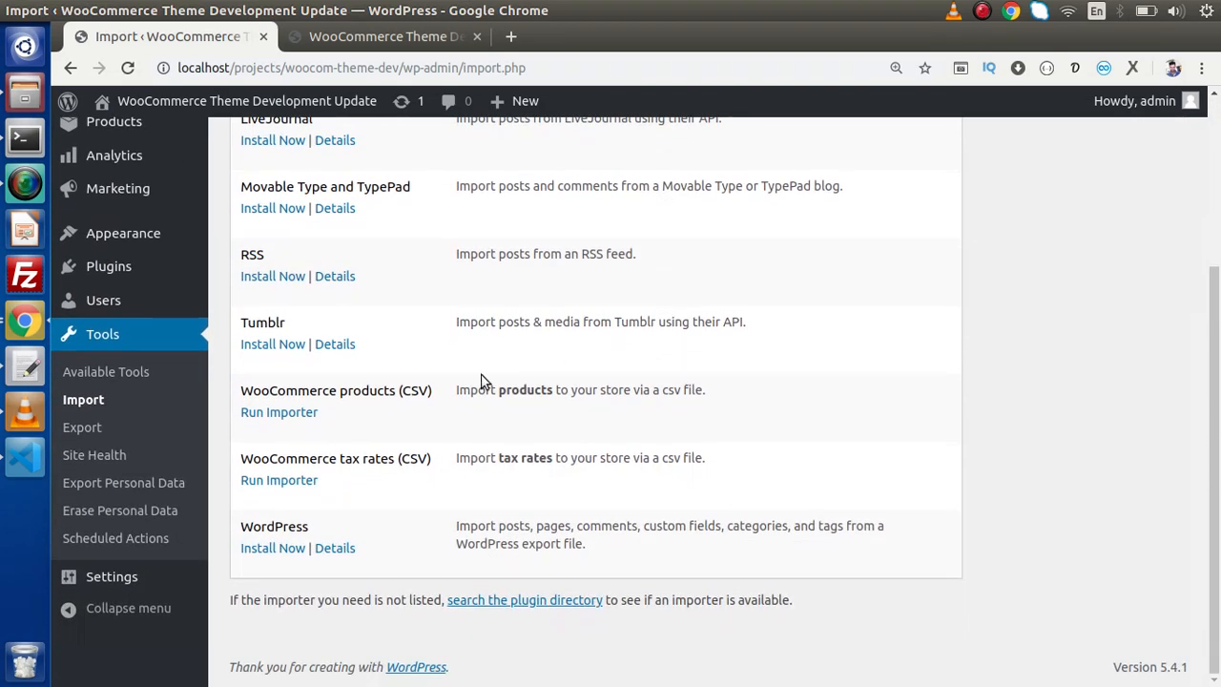
Run the WooCommerce products (CSV) importer.
drag(242, 390, 440, 399)
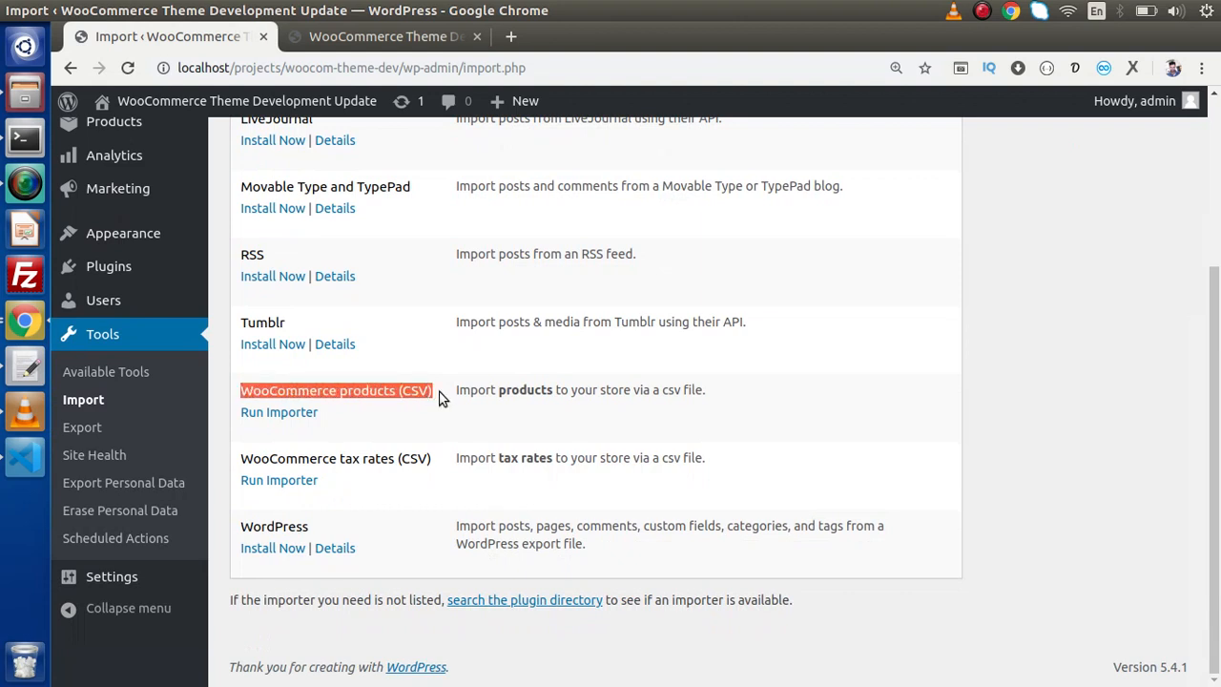
click(441, 399)
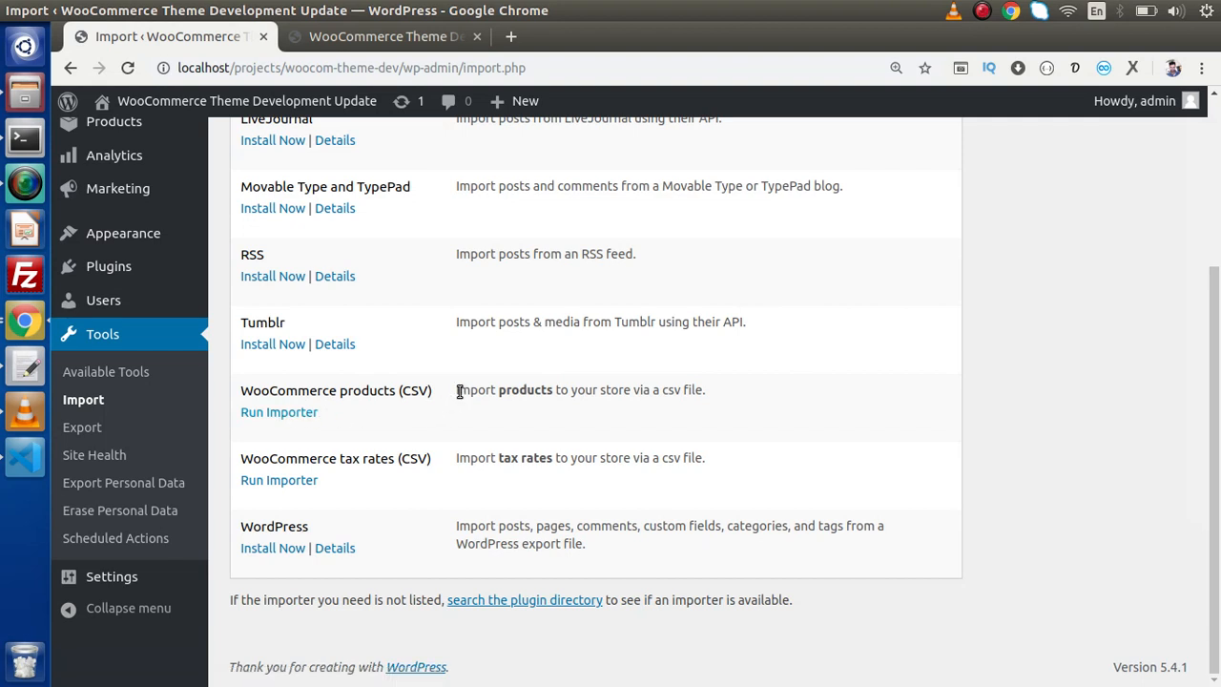
drag(456, 390, 741, 390)
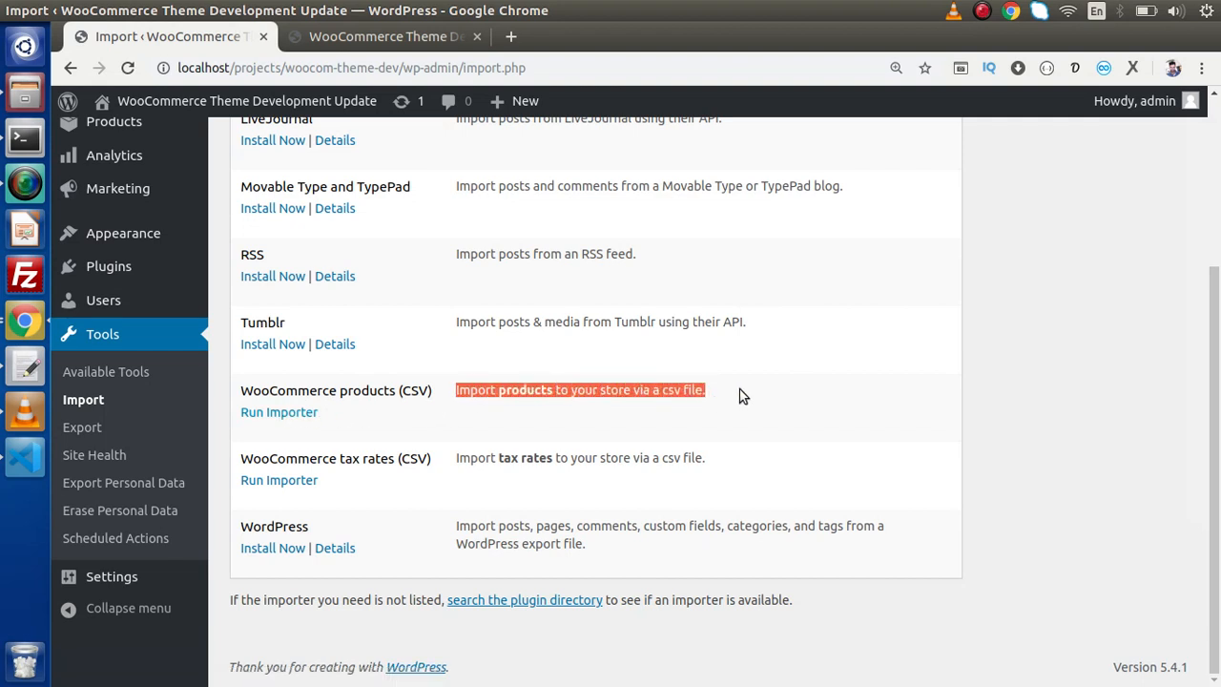
click(741, 390)
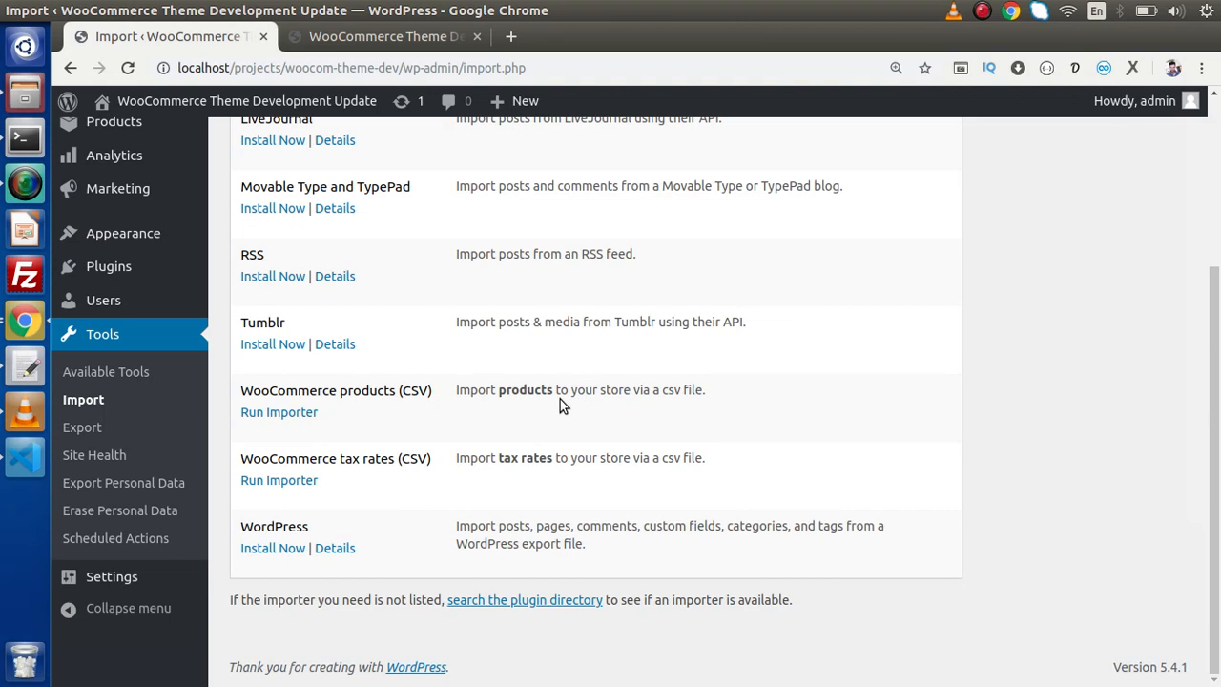
click(291, 413)
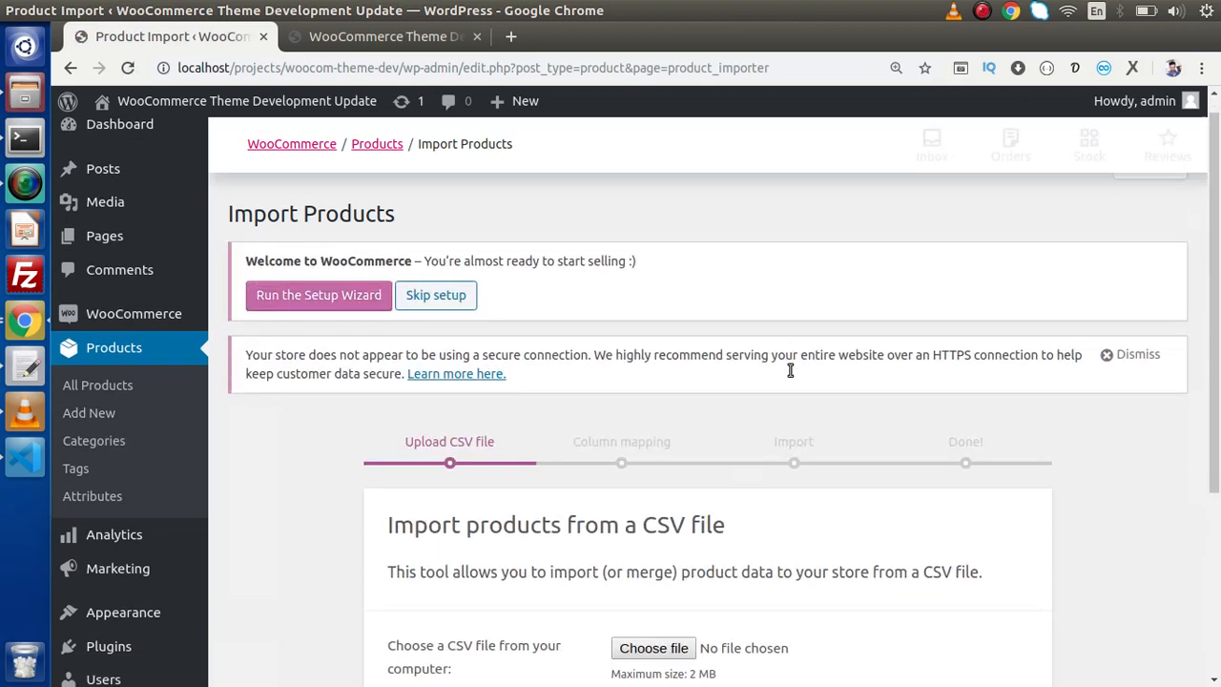
Choose sample_products.csv from the copied sample-data folder path as the CSV file to import.
scroll(714, 378, down, 3)
scroll(620, 439, down, 1)
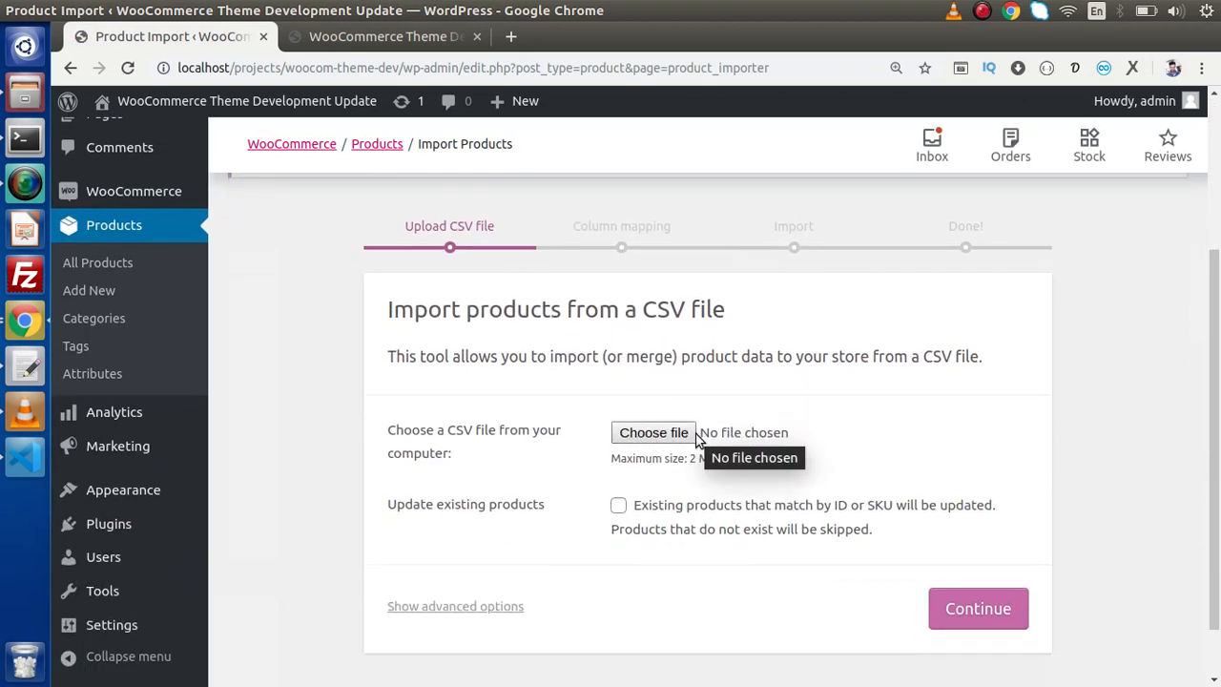
click(780, 434)
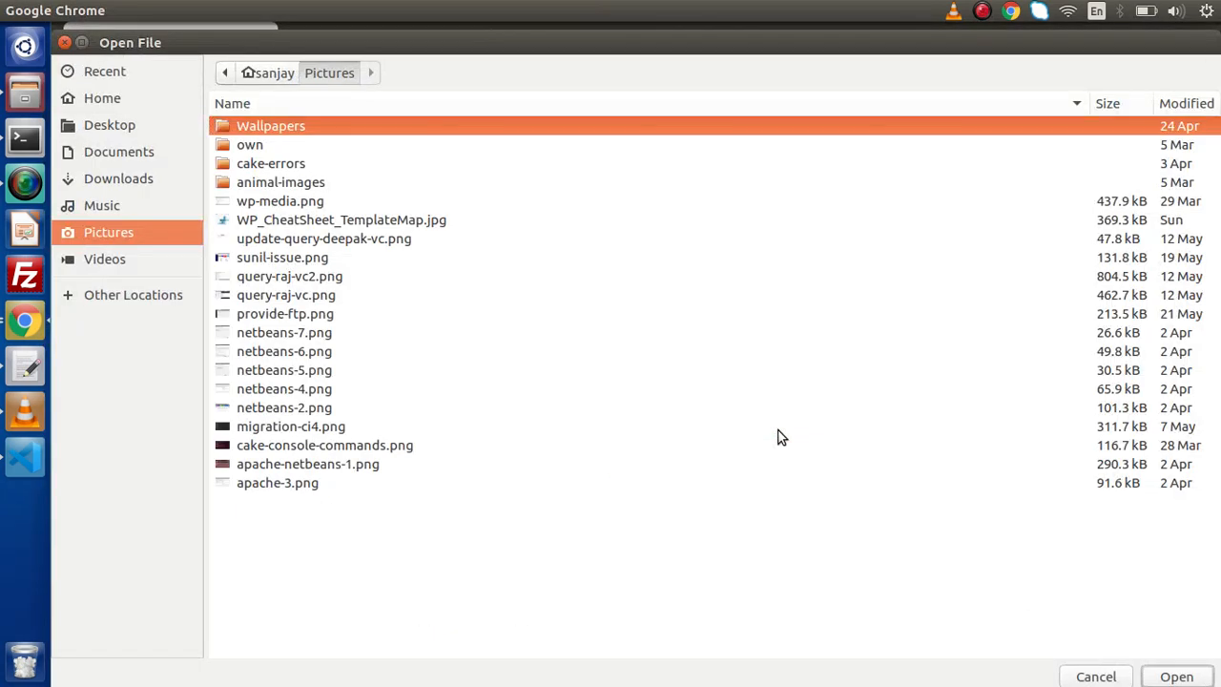
key(ctrl+l)
key(ctrl+v)
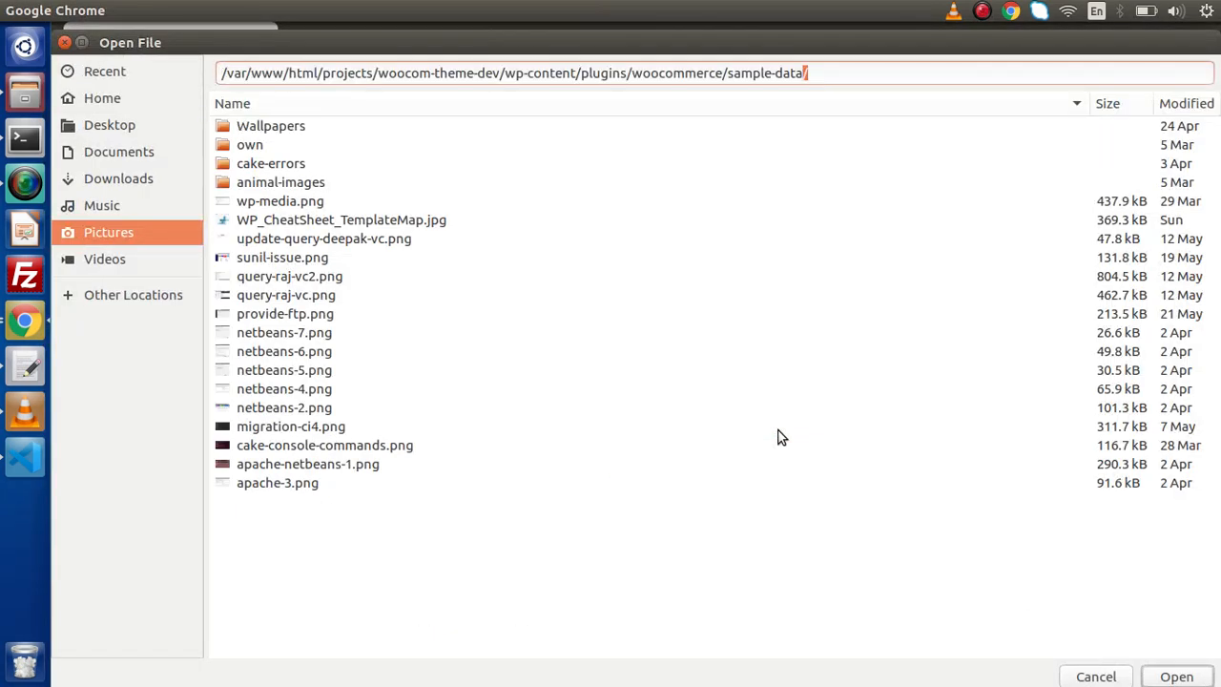
text(/)
key(Return)
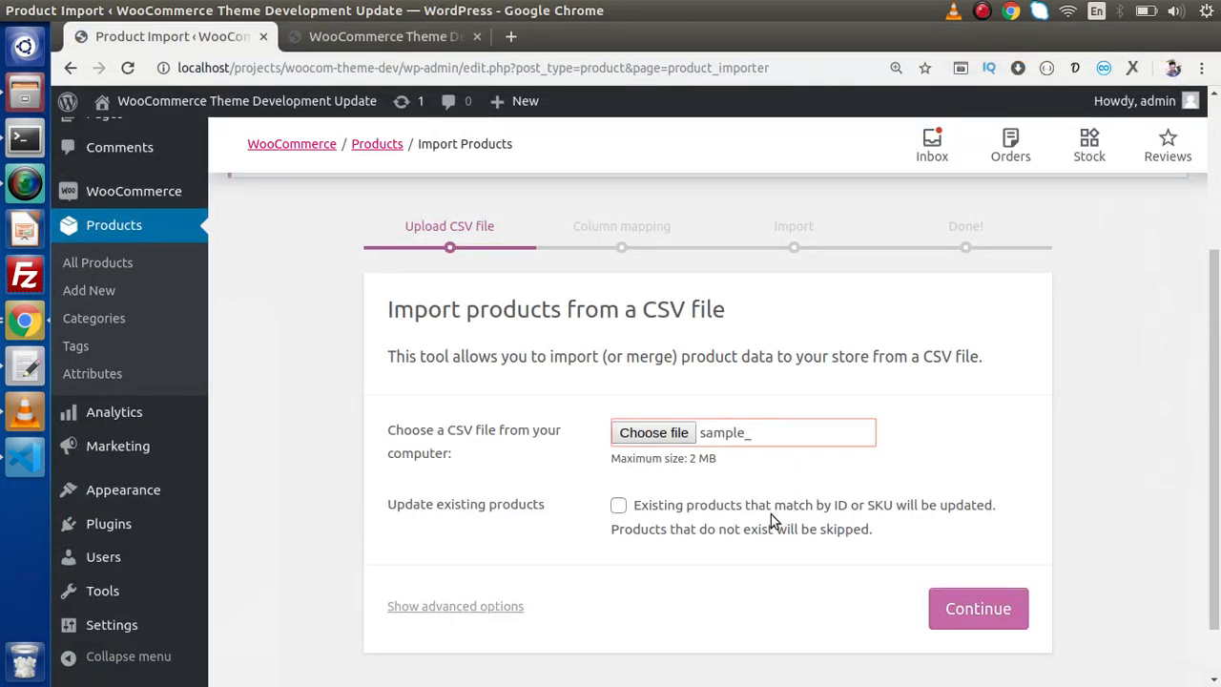
click(748, 440)
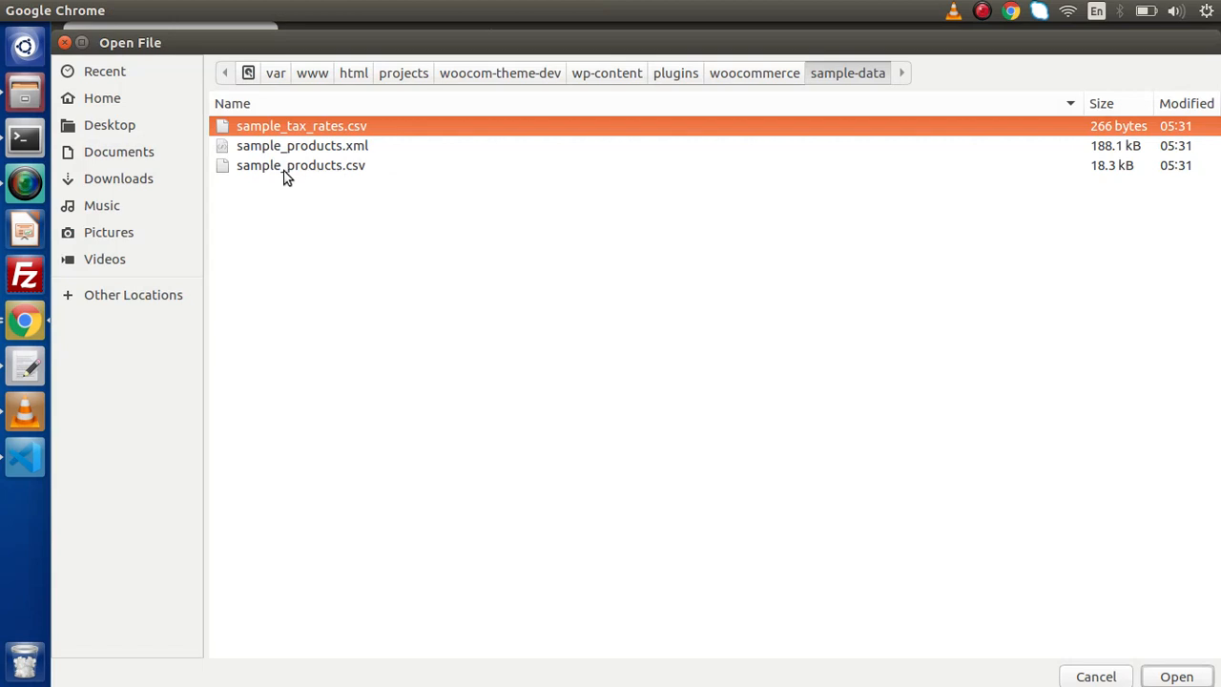
click(348, 168)
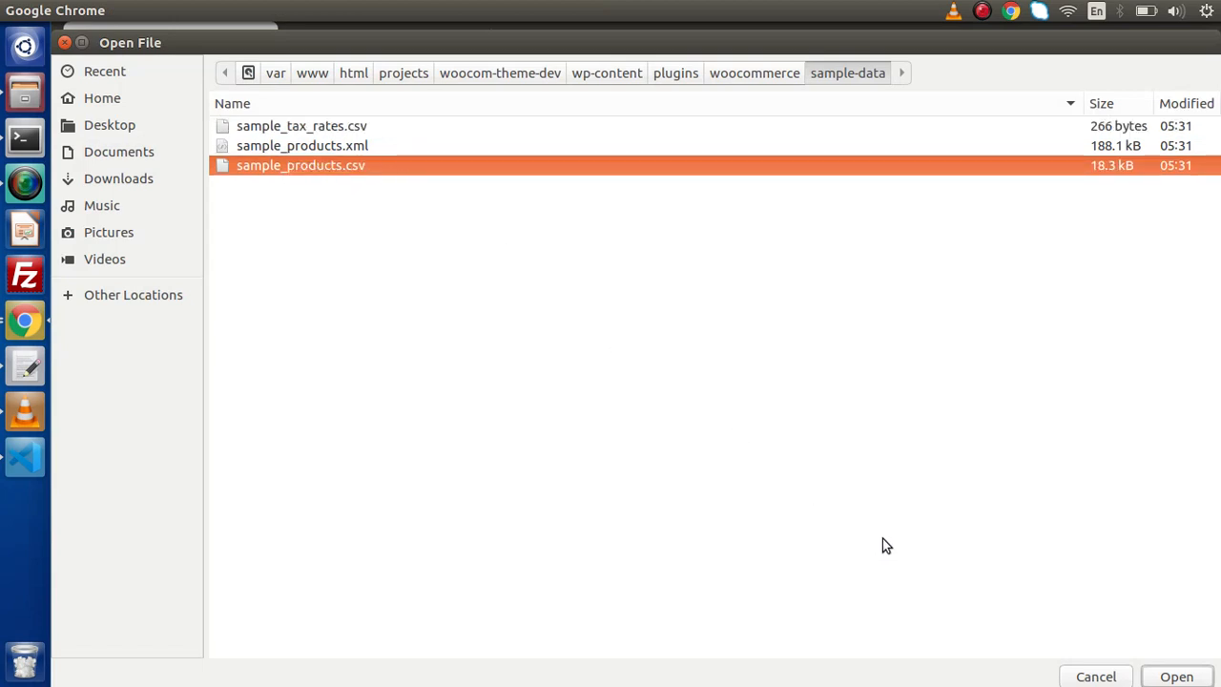
click(1169, 677)
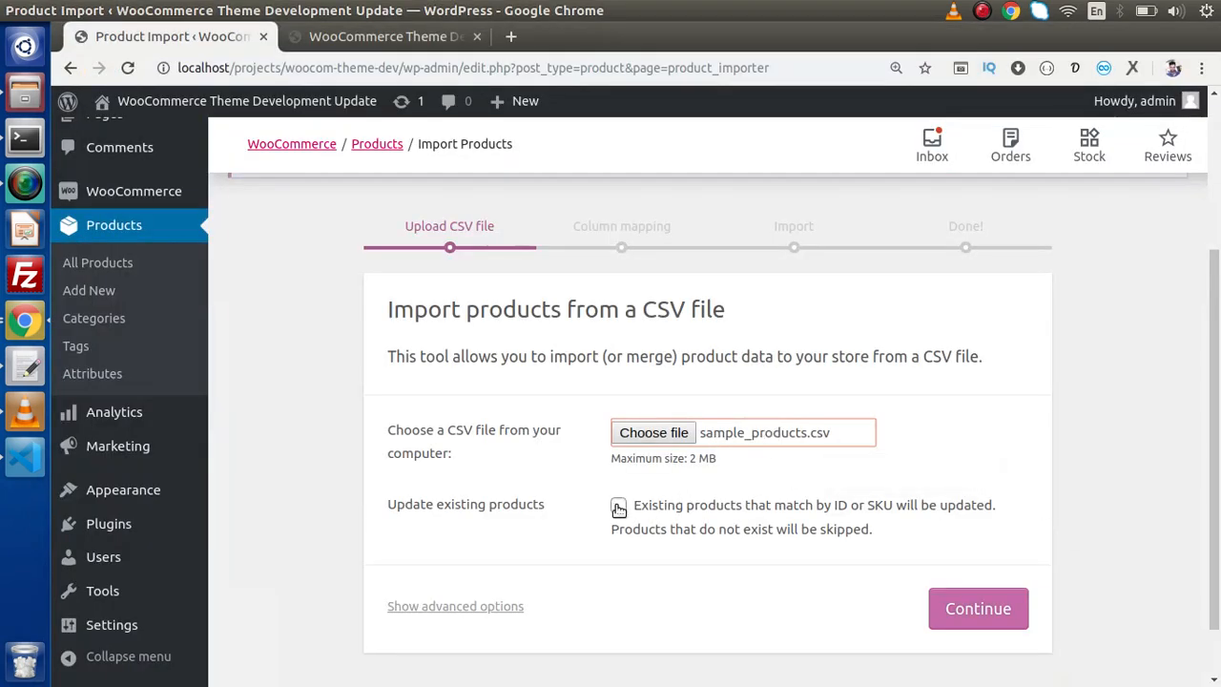
Continue the product import with the chosen CSV file to the column mapping stage.
scroll(620, 505, down, 2)
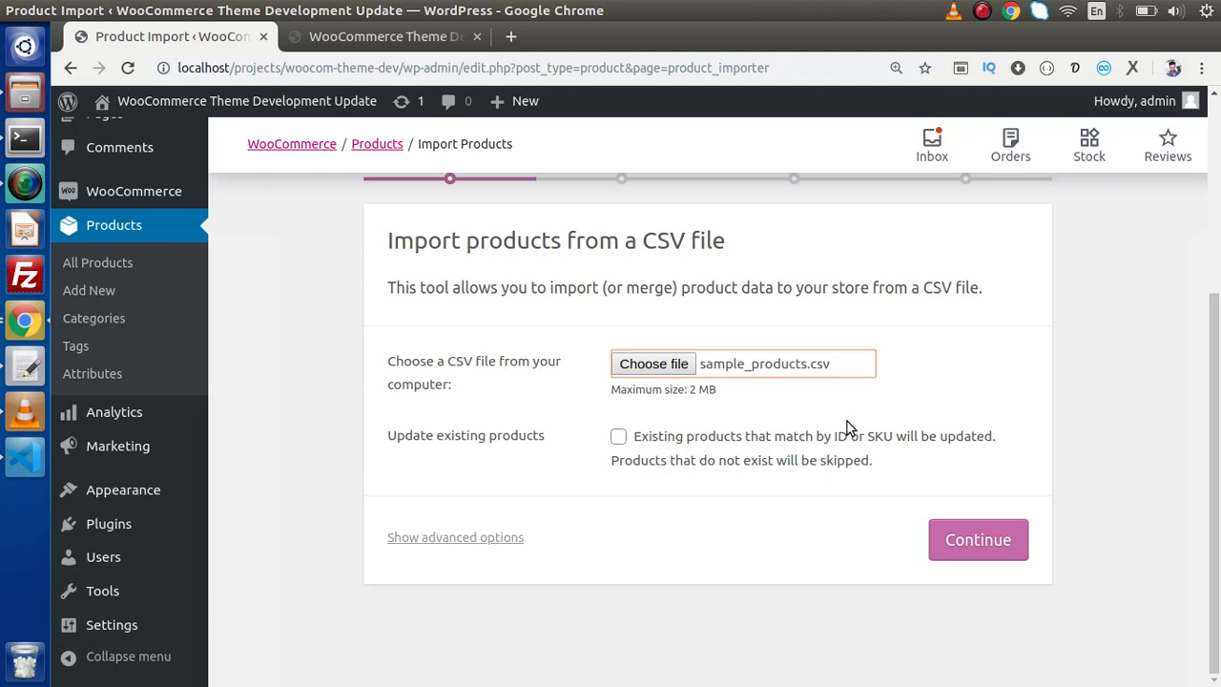
drag(632, 371, 822, 418)
click(962, 536)
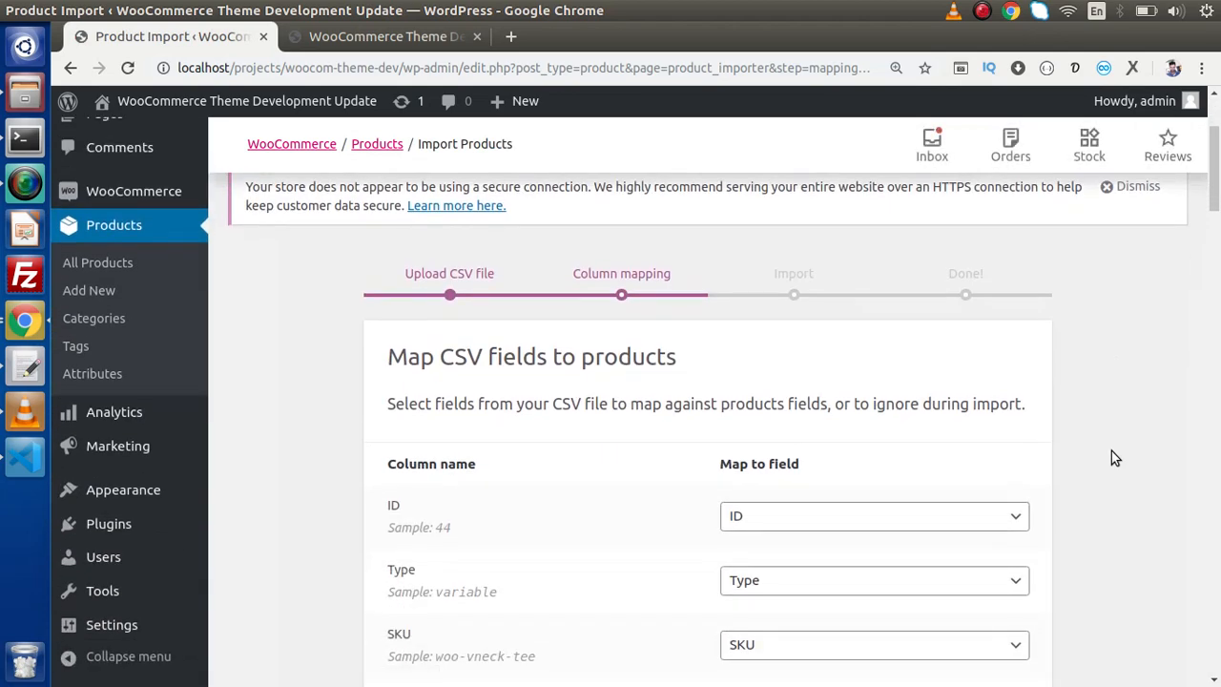
Review the CSV column mappings down to the download fields and run the importer with them as they are.
scroll(1116, 426, up, 1)
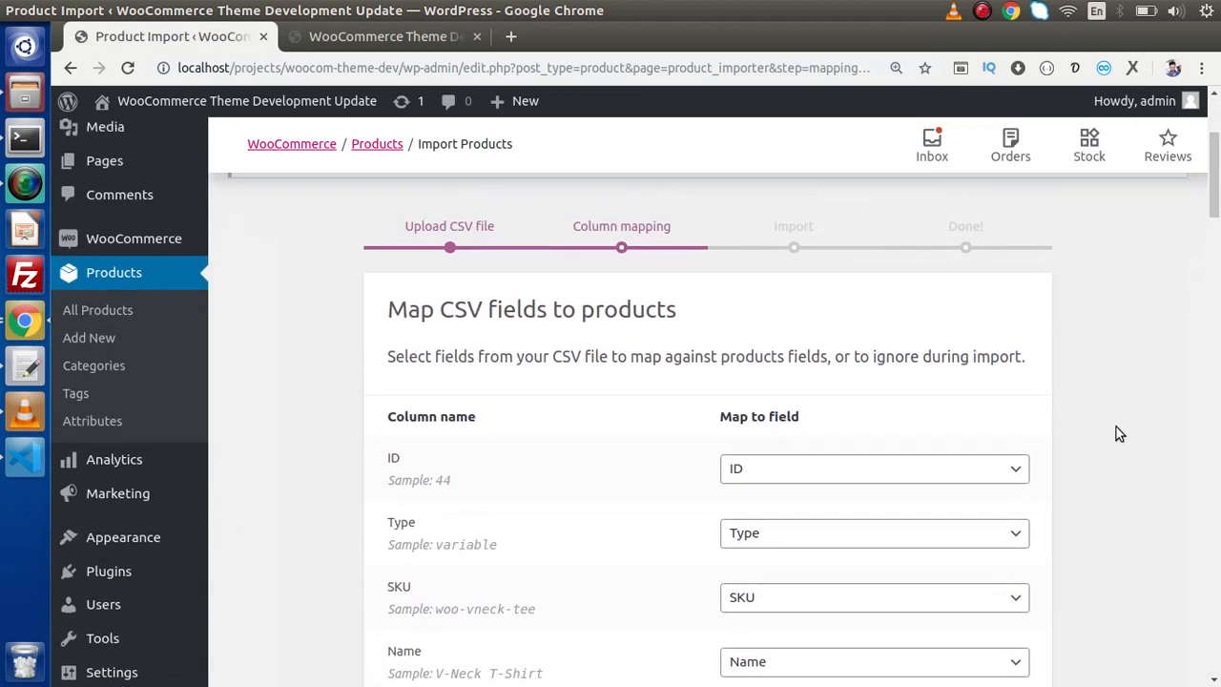
scroll(1133, 379, down, 1)
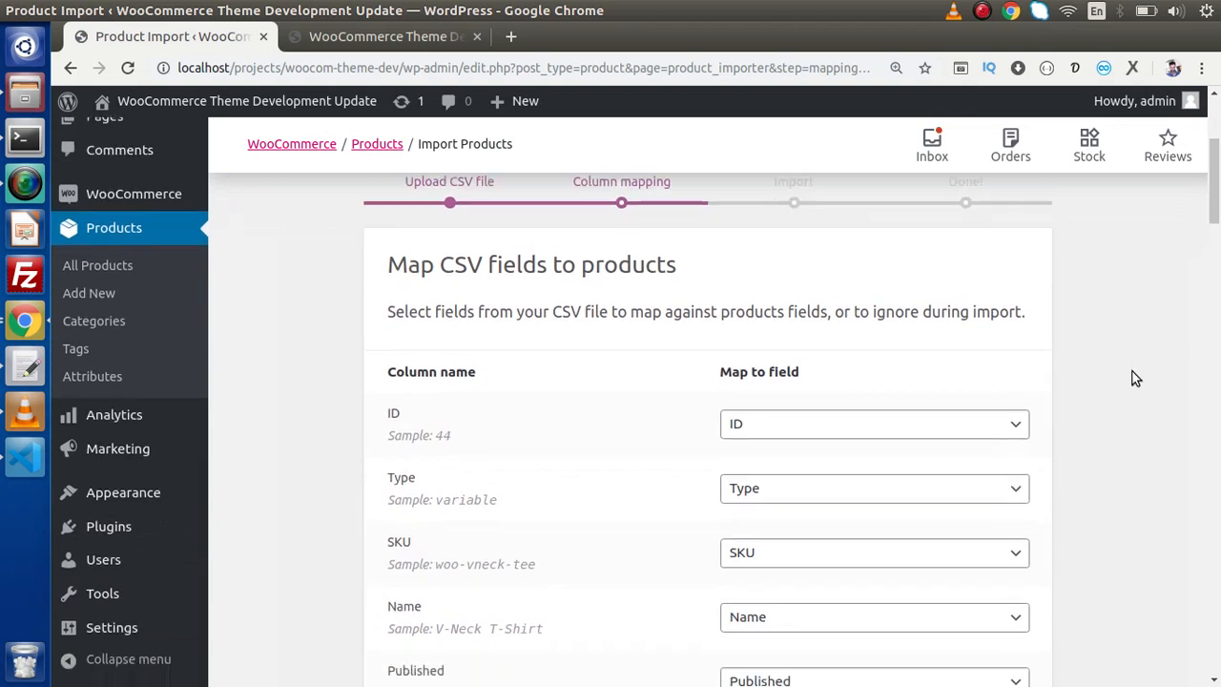
scroll(1133, 379, down, 2)
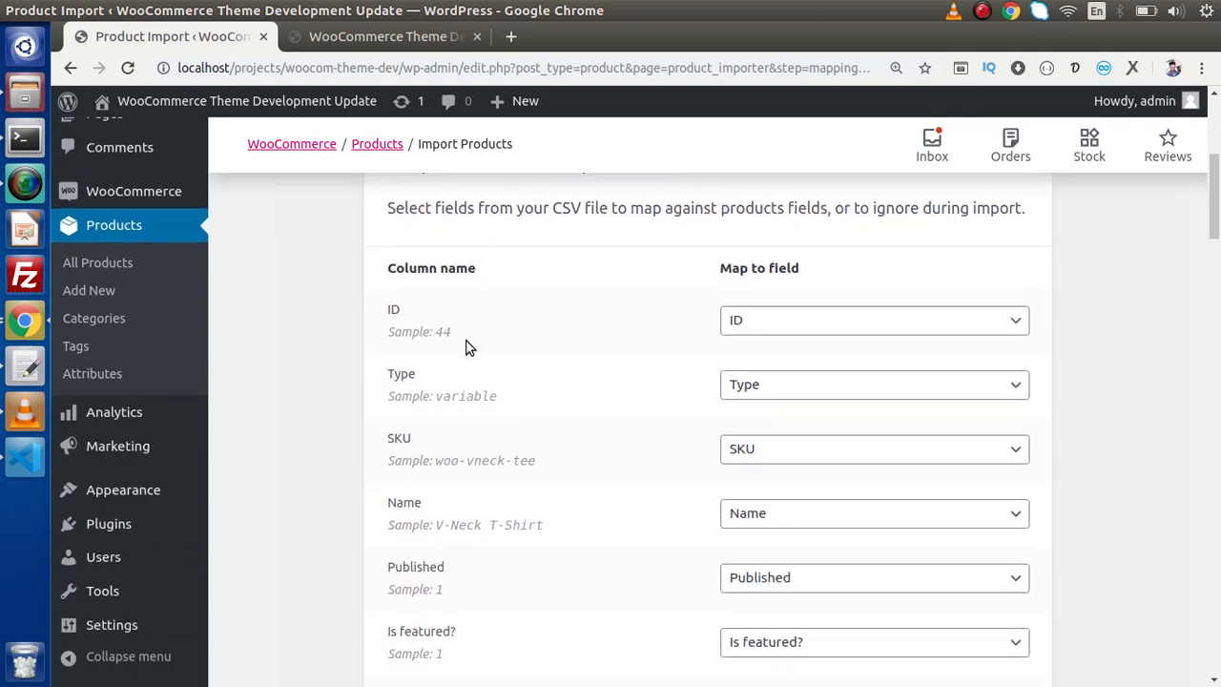
scroll(468, 347, down, 2)
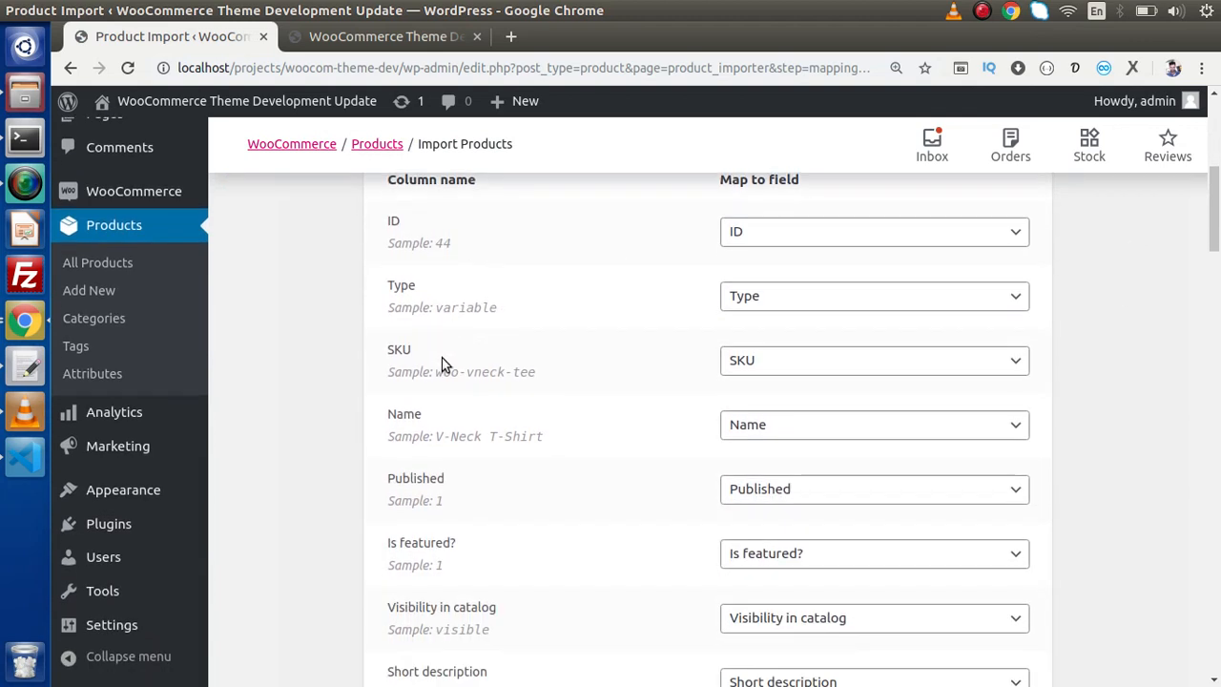
scroll(444, 361, down, 4)
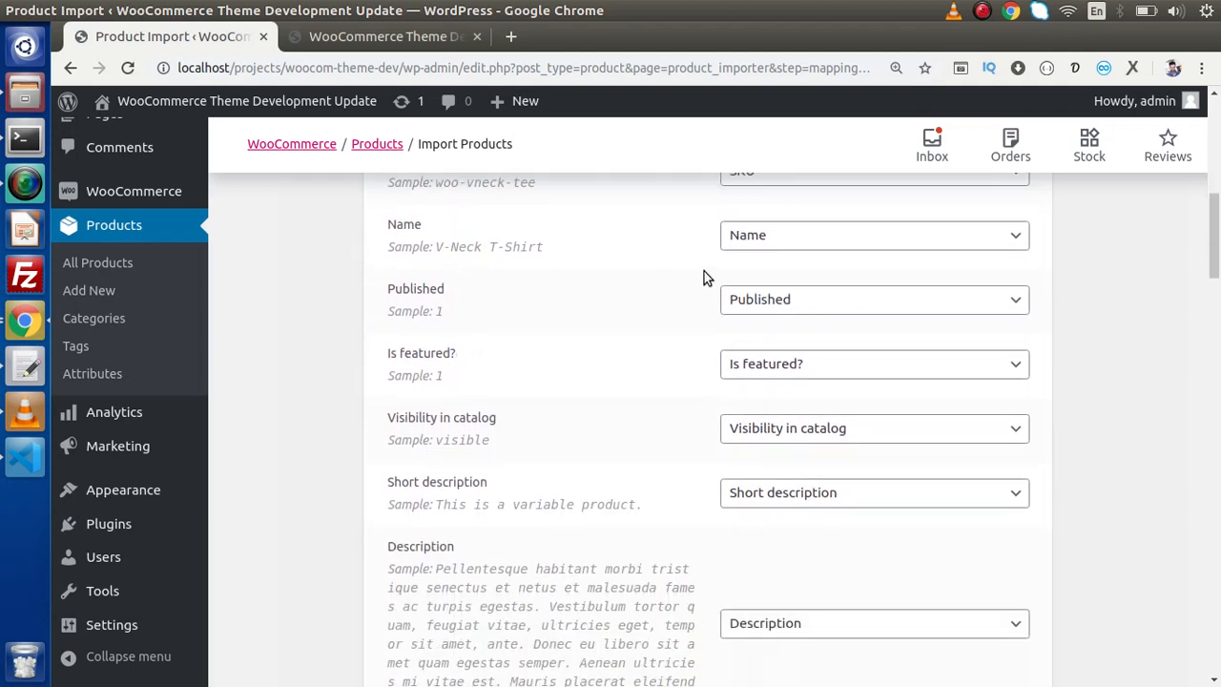
scroll(836, 292, down, 15)
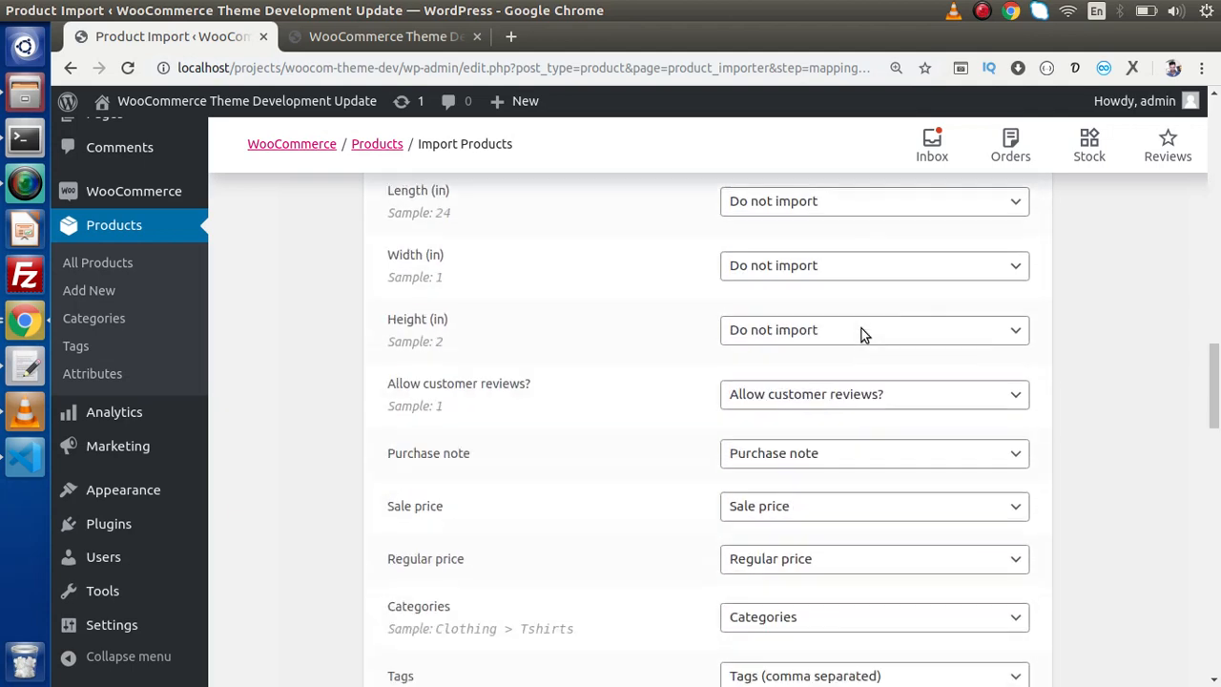
scroll(861, 331, down, 20)
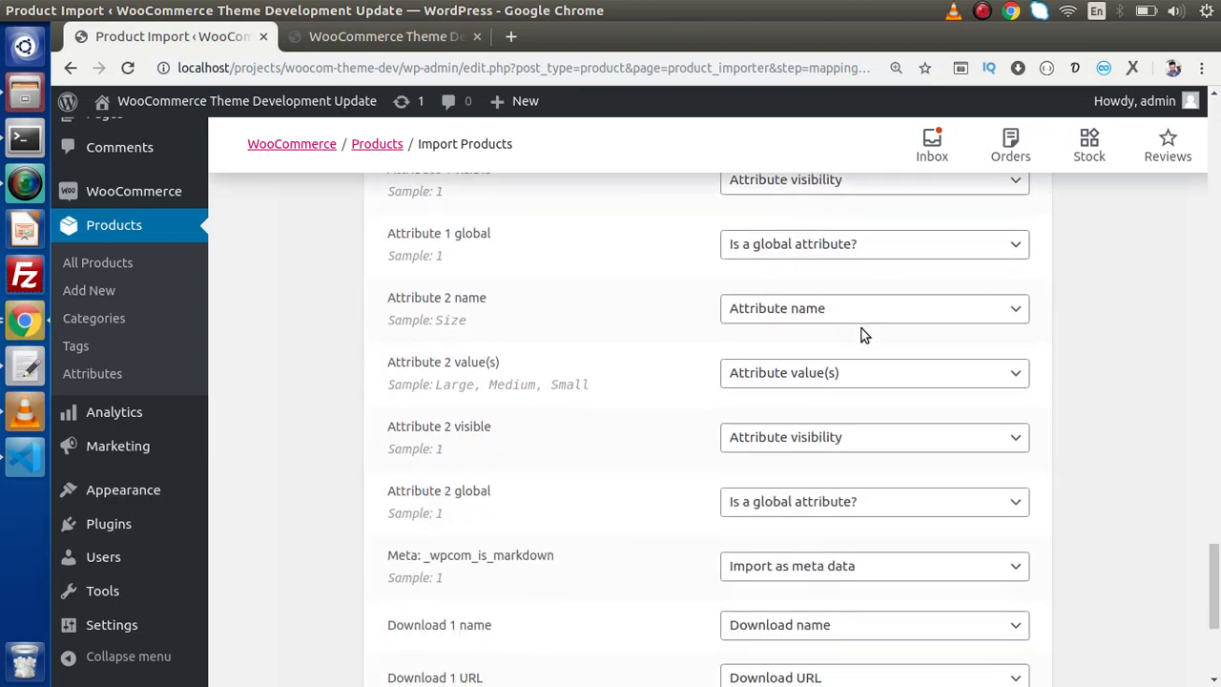
scroll(862, 331, down, 4)
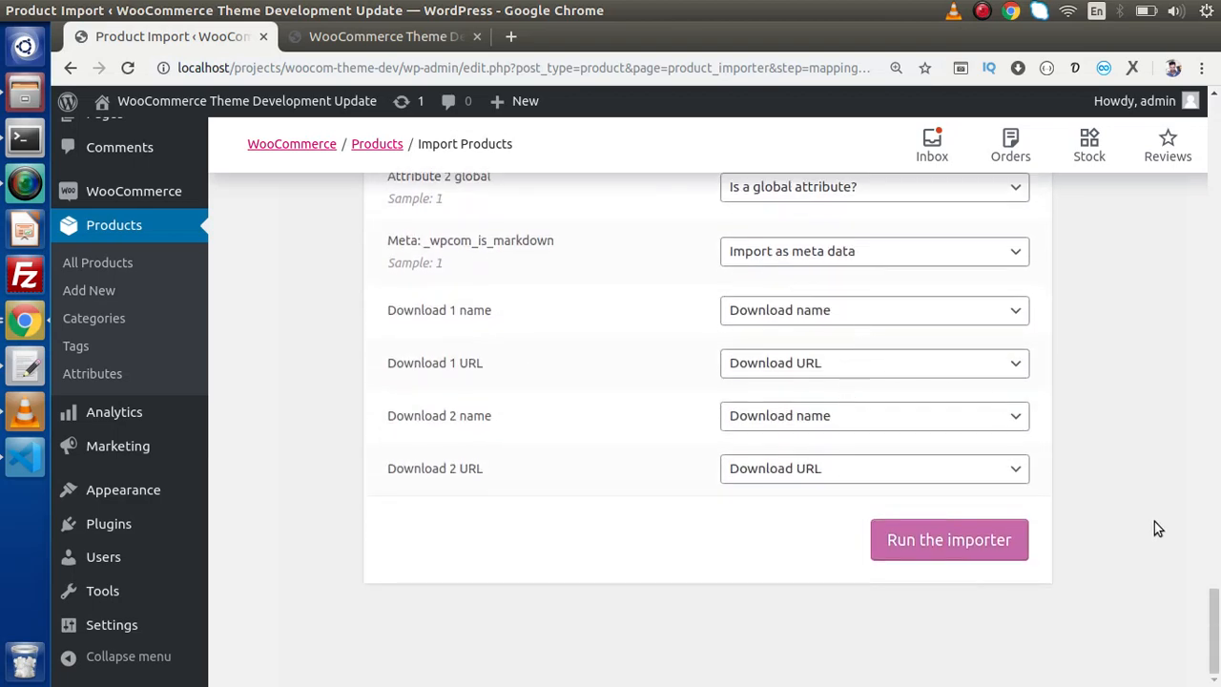
drag(1213, 629, 1214, 658)
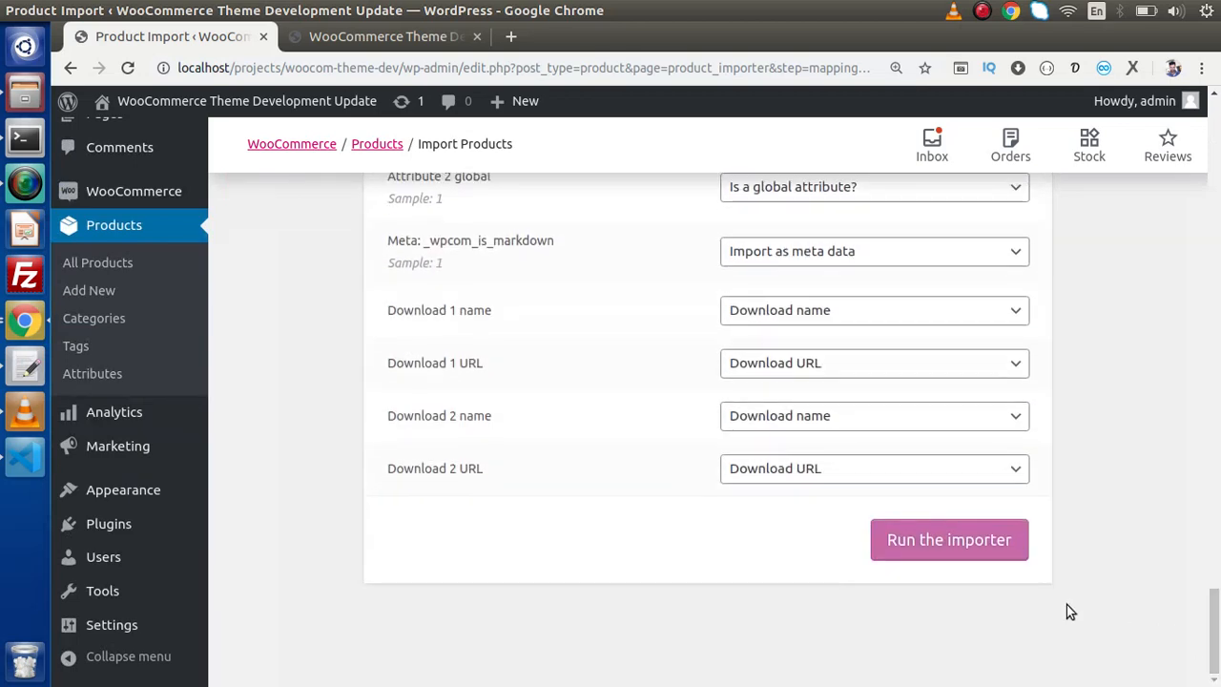
click(940, 541)
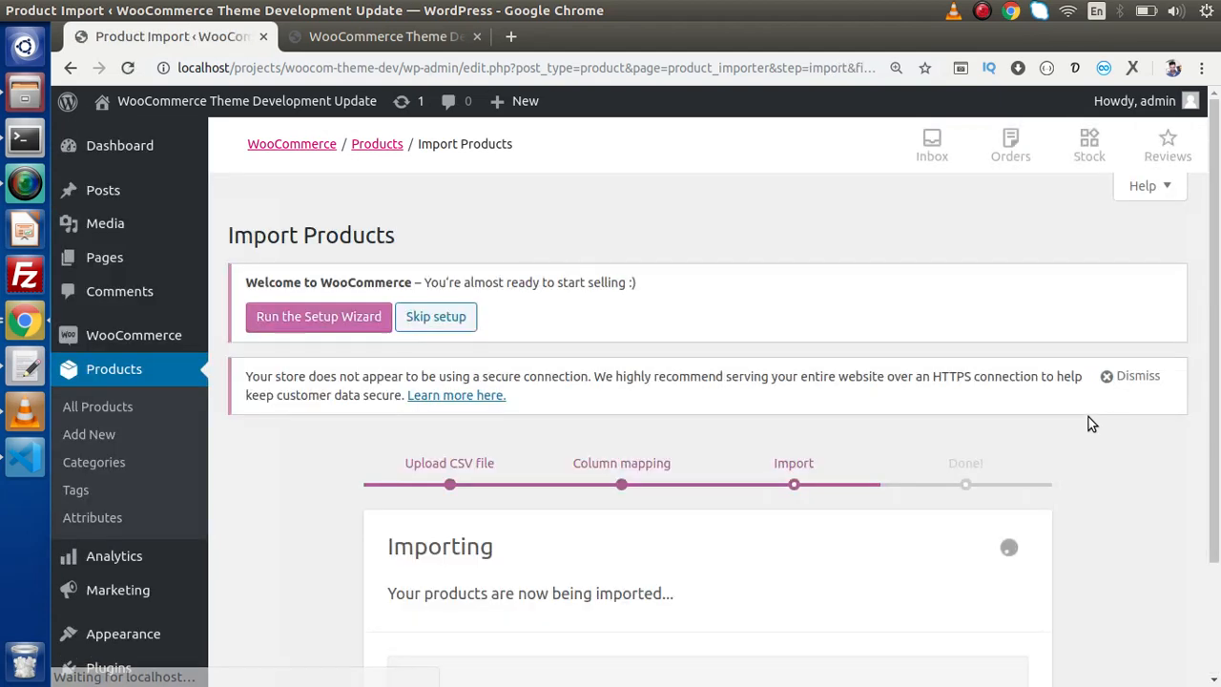
Check the product import's completion summary and open the list of imported products.
scroll(1088, 417, down, 3)
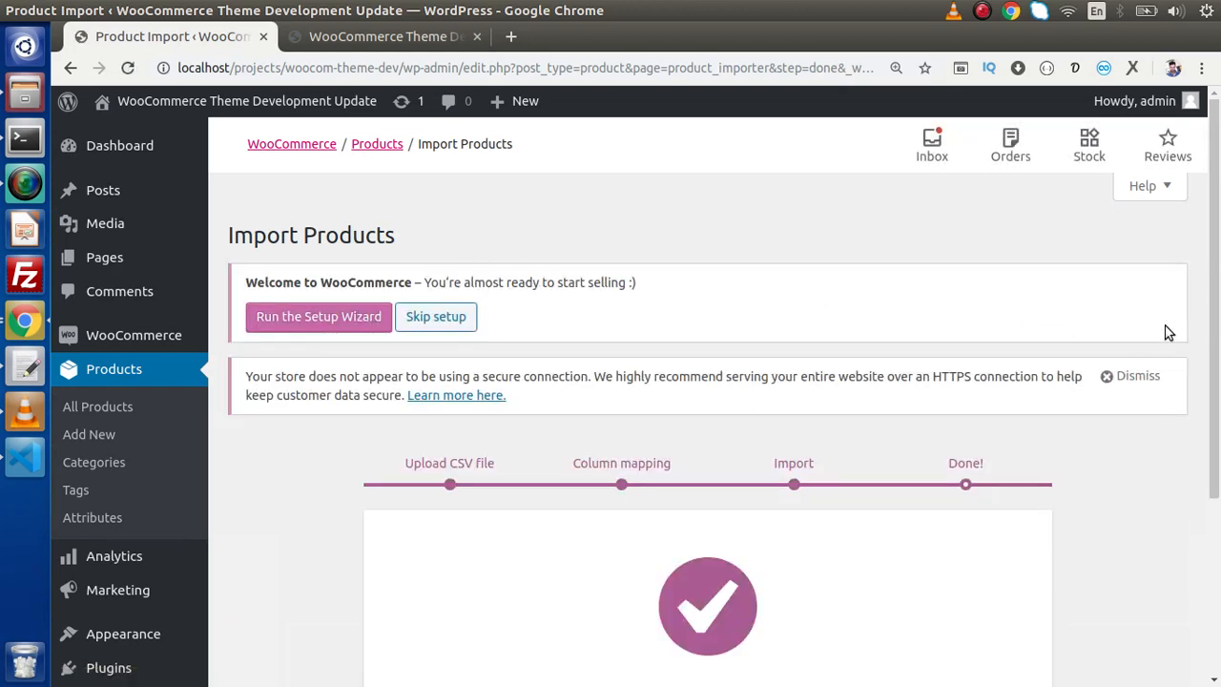
scroll(1169, 332, down, 5)
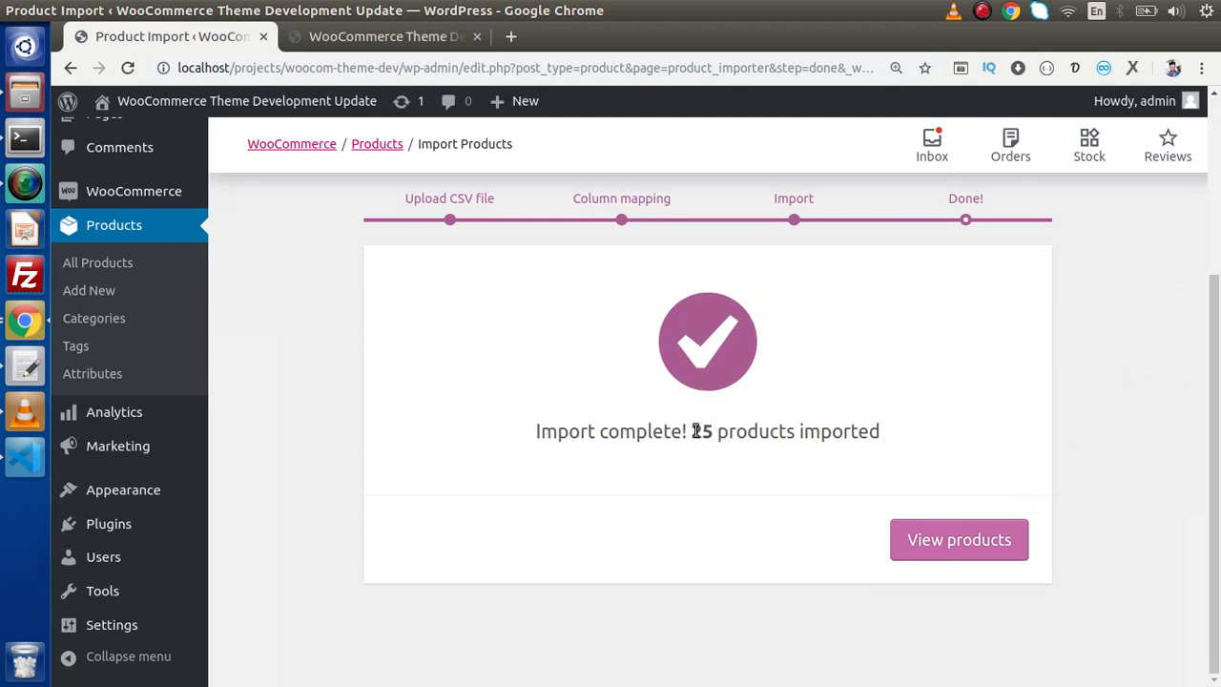
drag(695, 430, 880, 443)
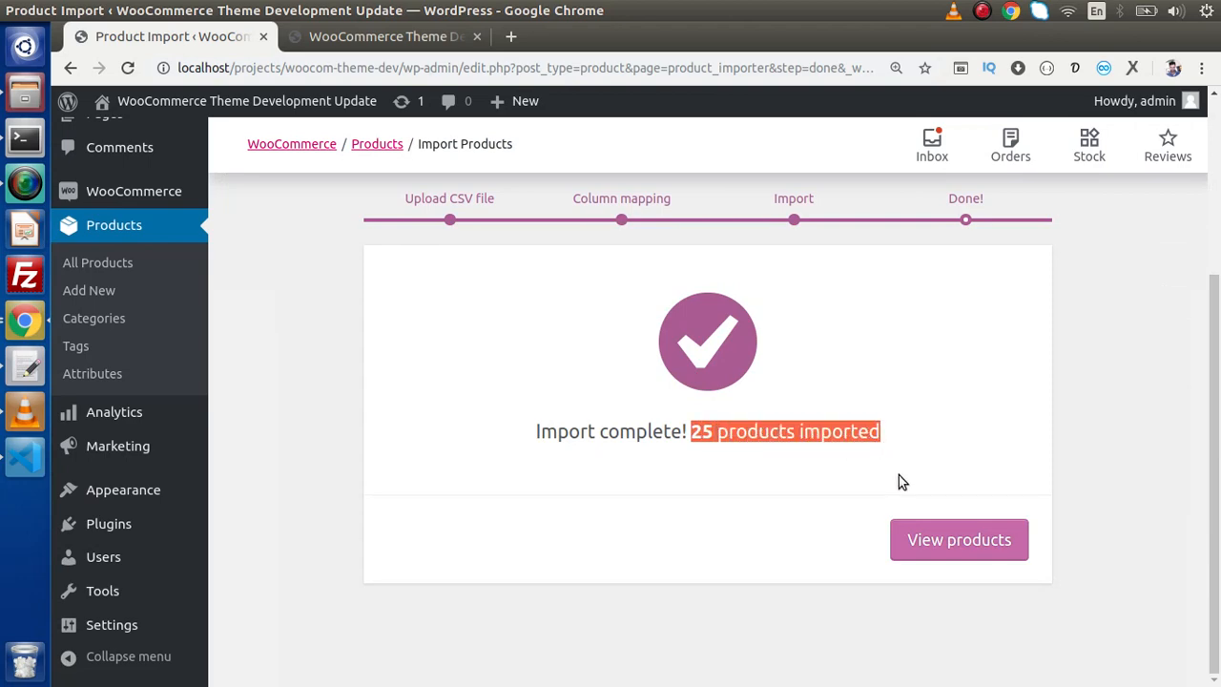
click(930, 536)
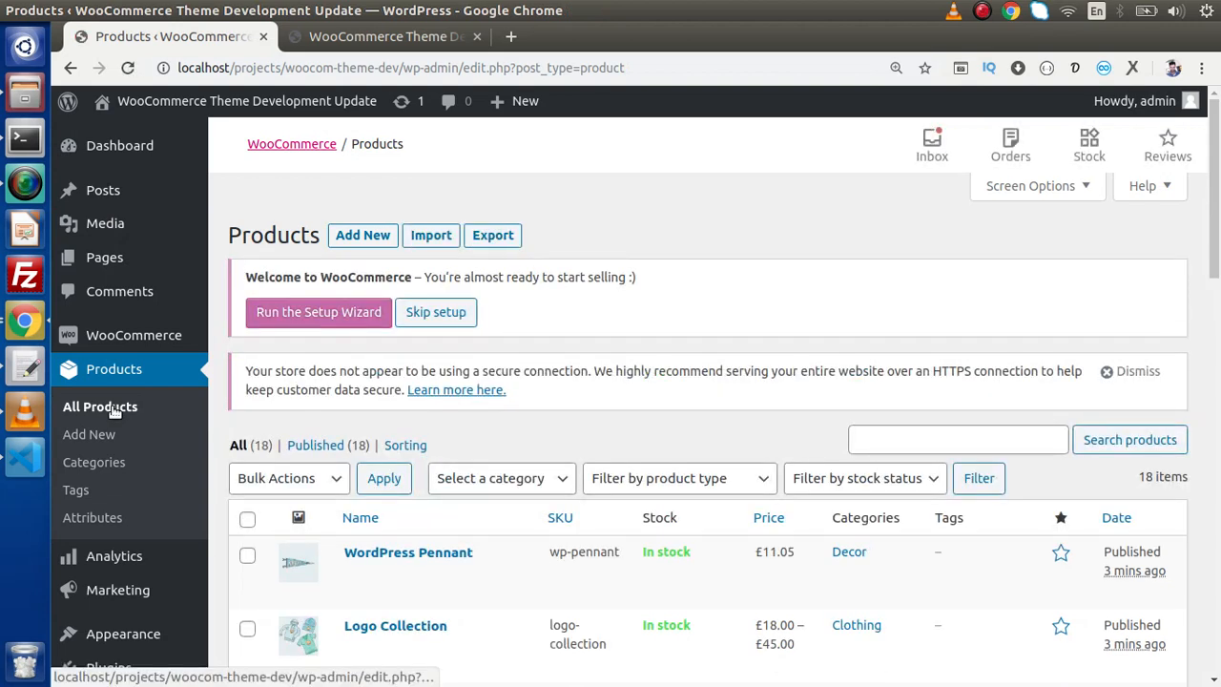
Examine the imported products' names, images, prices and categories throughout the All Products list.
scroll(1040, 245, down, 4)
scroll(408, 291, down, 2)
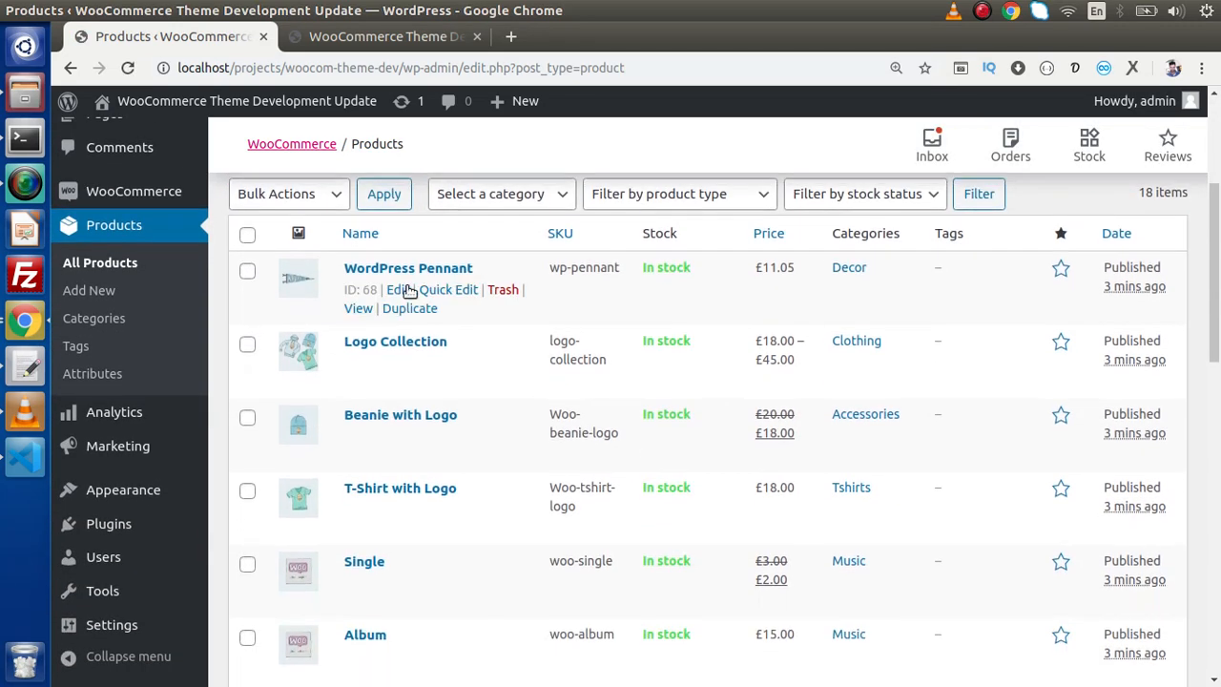
scroll(305, 278, down, 2)
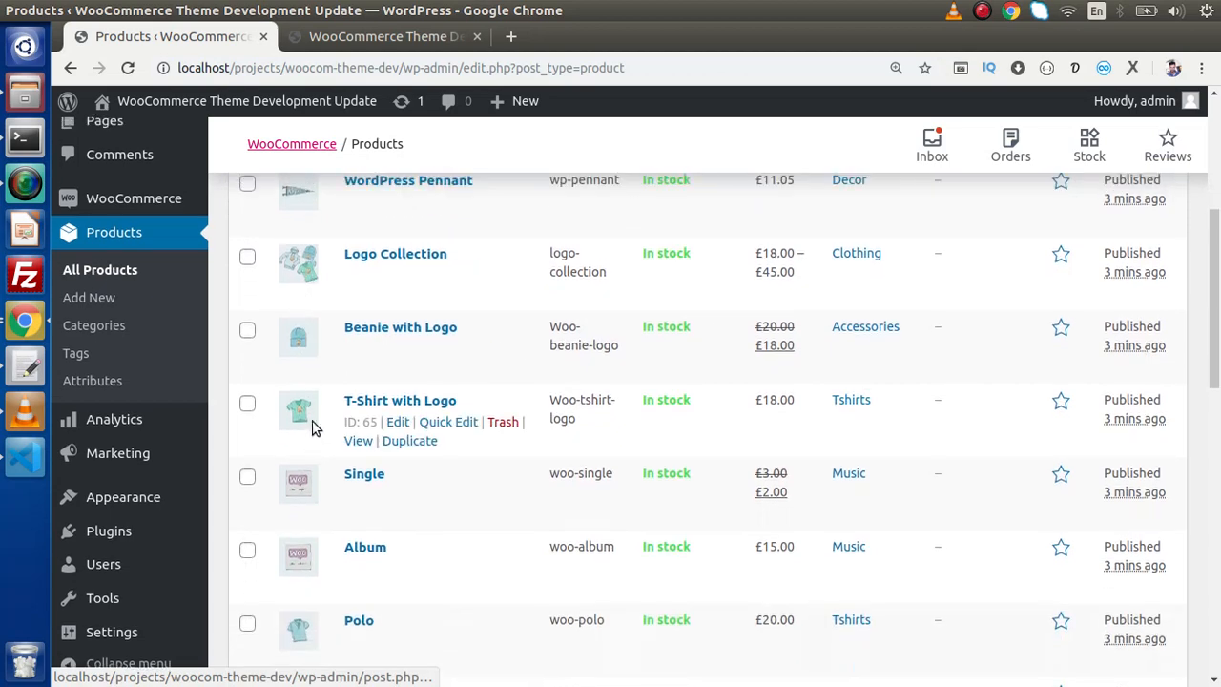
scroll(315, 426, up, 4)
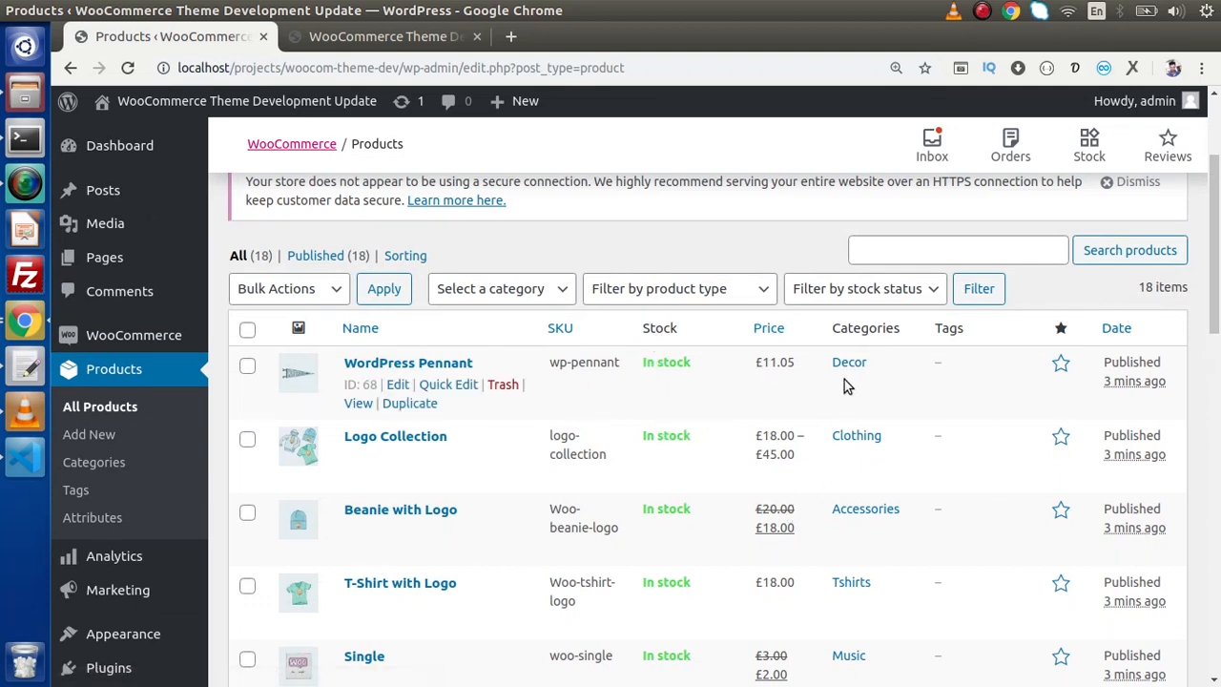
scroll(866, 510, down, 7)
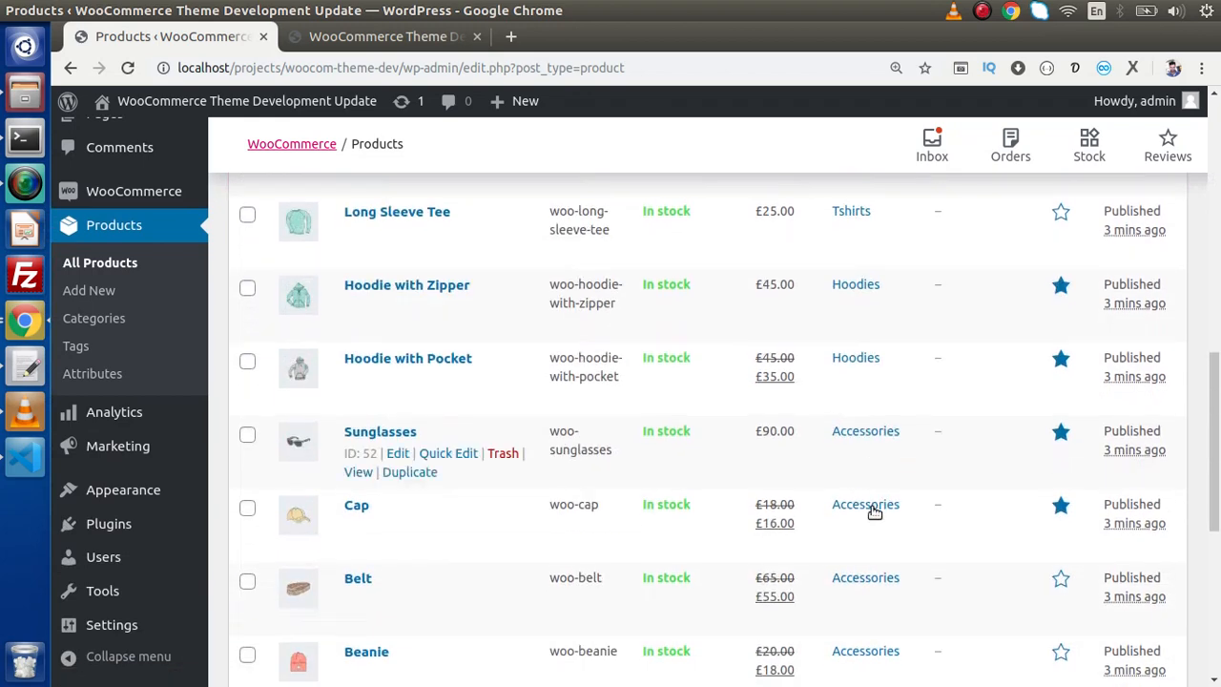
scroll(872, 512, down, 5)
drag(1215, 534, 1218, 137)
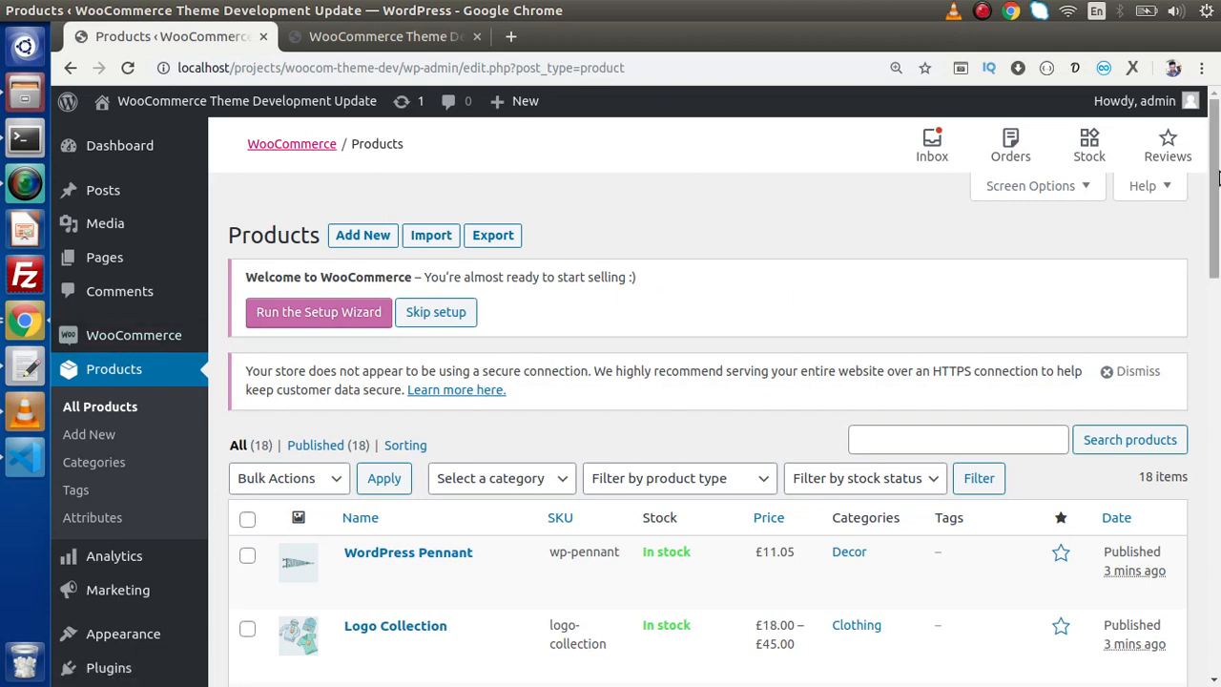
drag(1217, 153, 1218, 310)
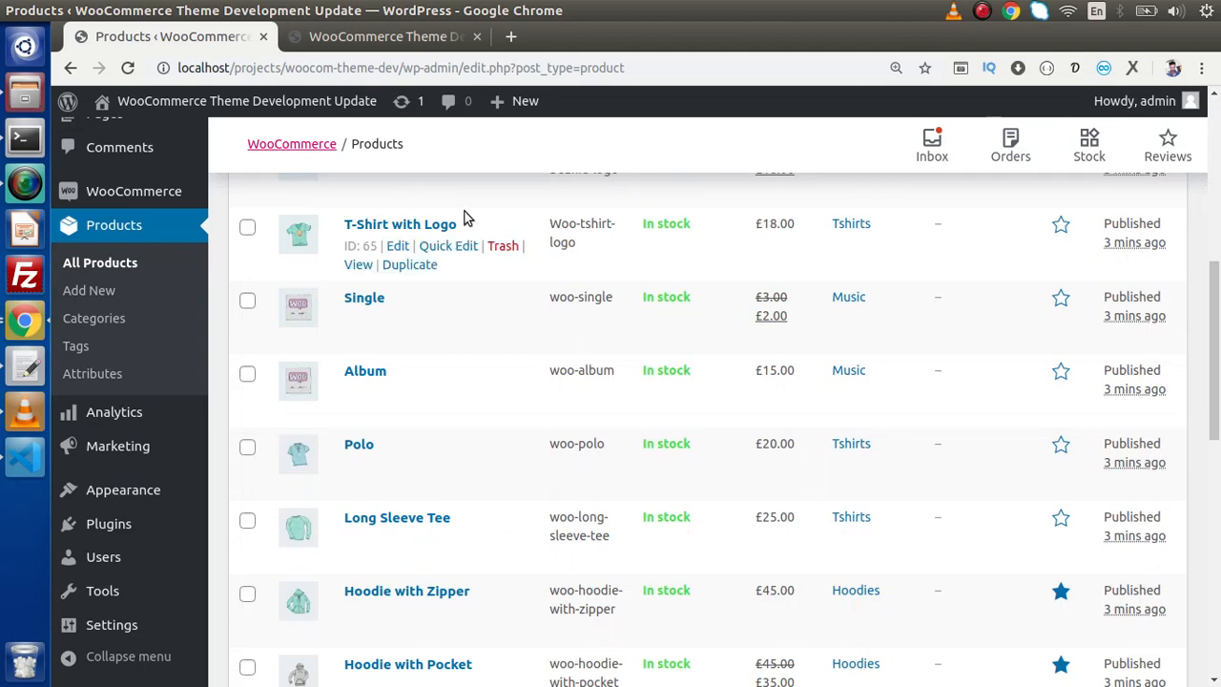
Switch to the incognito Chrome window showing the storefront and open its Shop page.
click(390, 37)
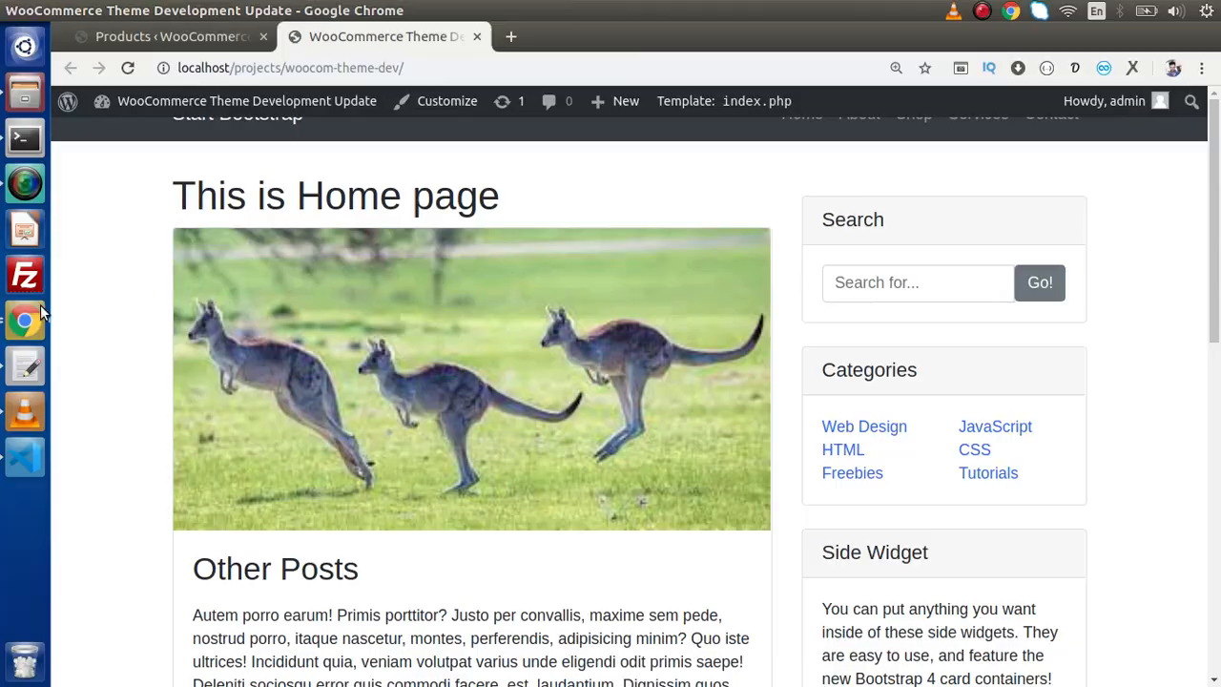
click(27, 321)
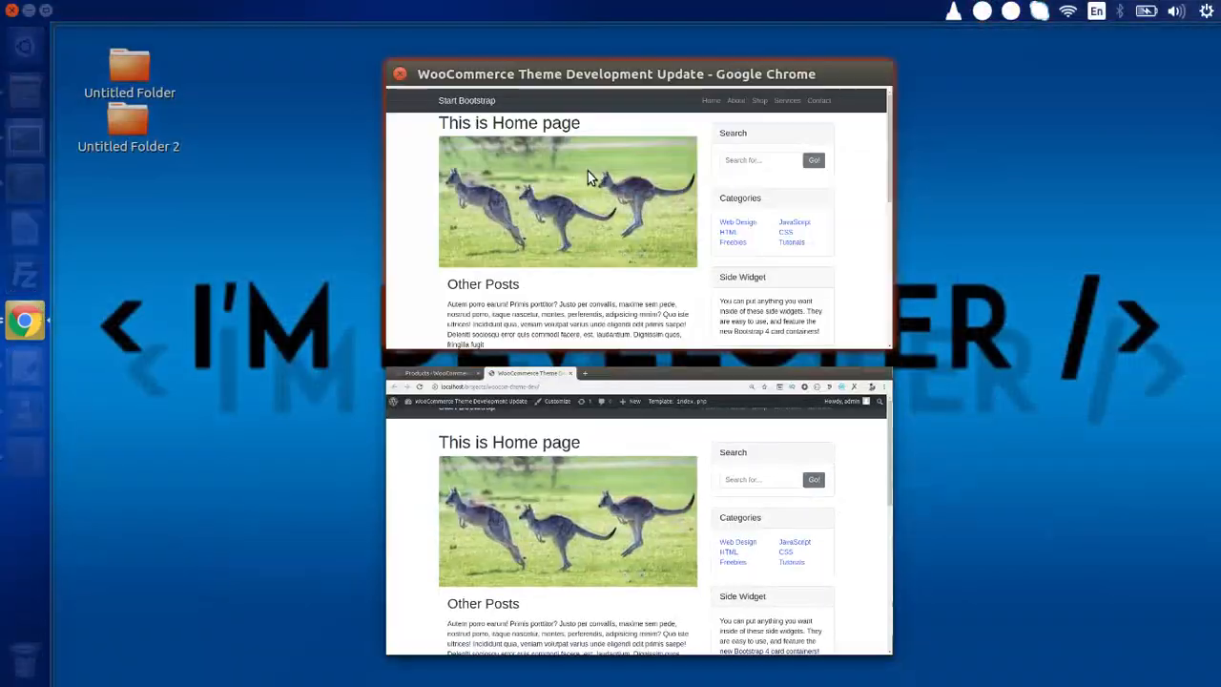
click(587, 171)
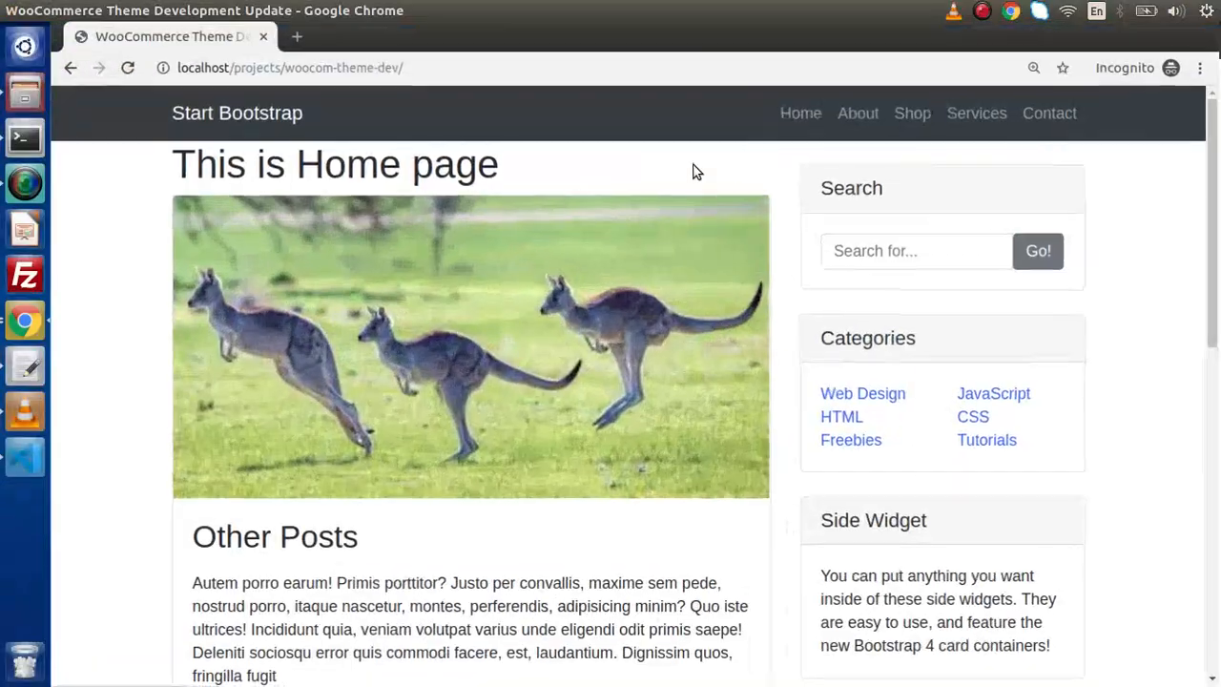
click(918, 114)
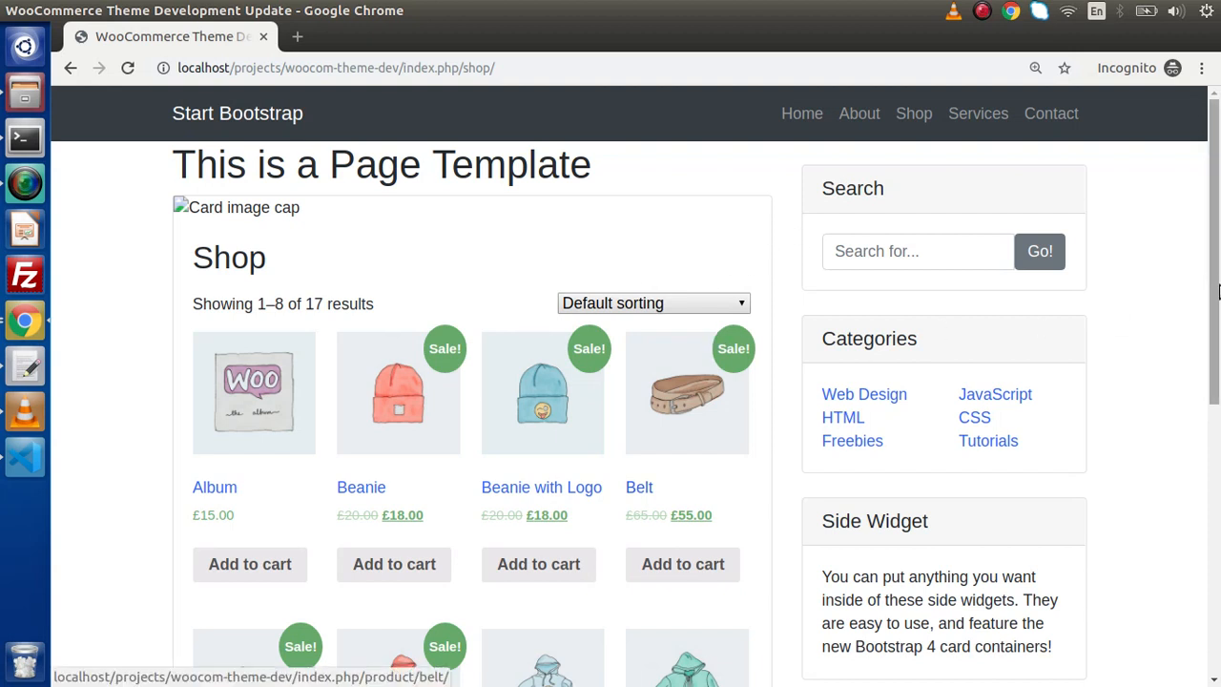
mouse_move(1216, 240)
mouse_down()
mouse_move(1216, 472)
mouse_move(1218, 253)
mouse_up()
scroll(1182, 238, up, 1)
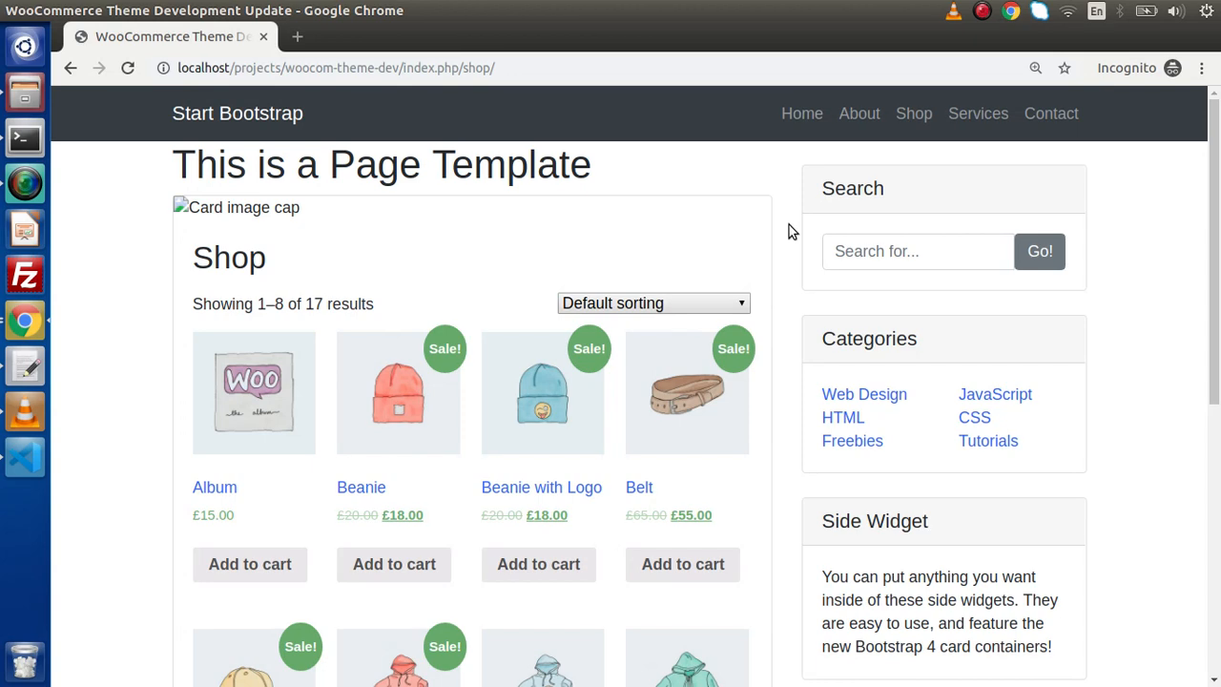
Open the Album product from the Shop page and examine its single product page.
scroll(789, 229, down, 1)
click(410, 345)
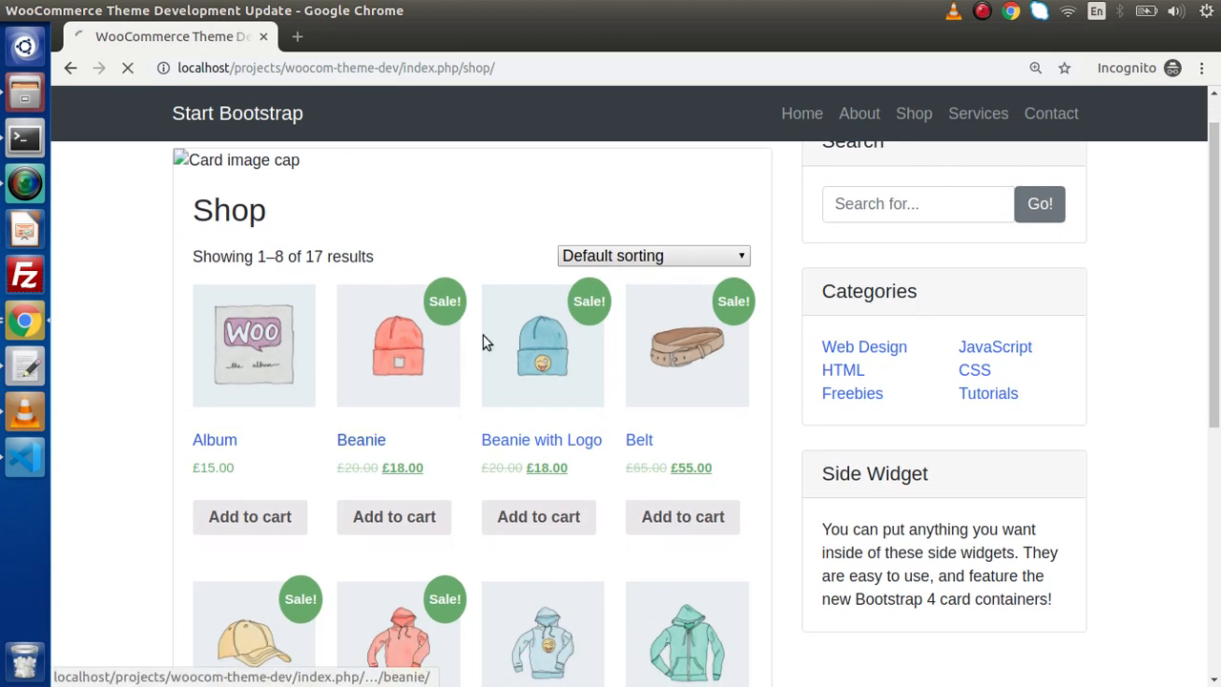
scroll(376, 363, down, 6)
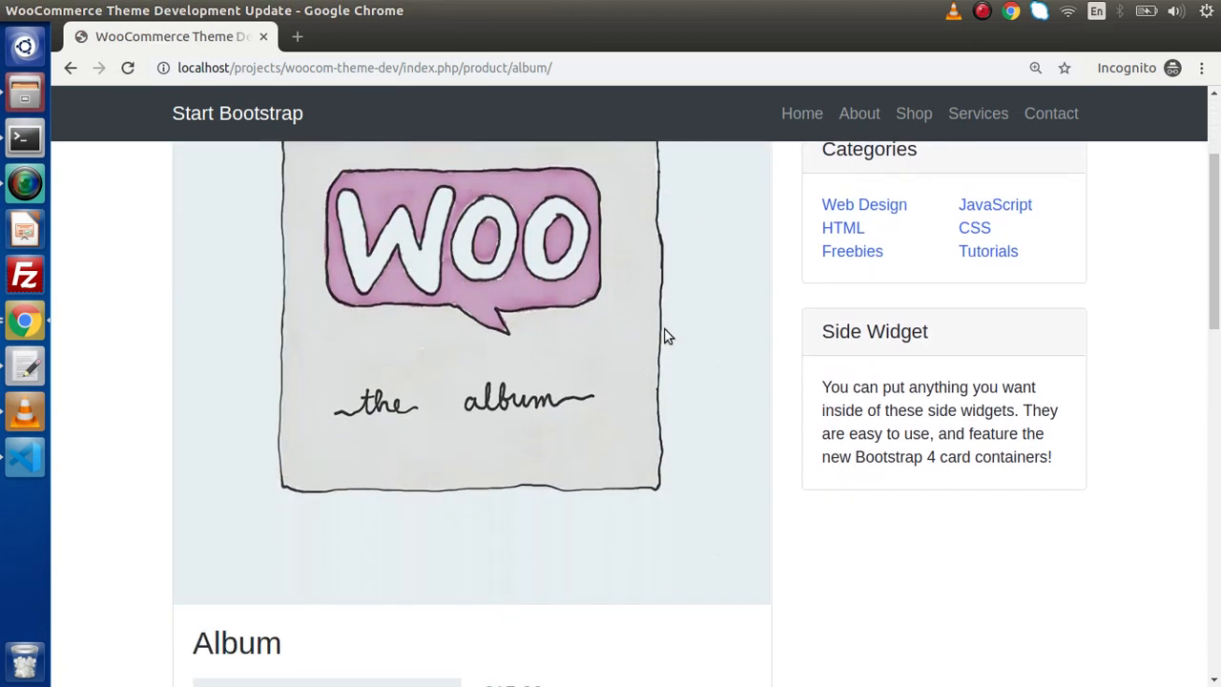
scroll(450, 341, up, 2)
scroll(468, 314, down, 1)
scroll(874, 372, down, 10)
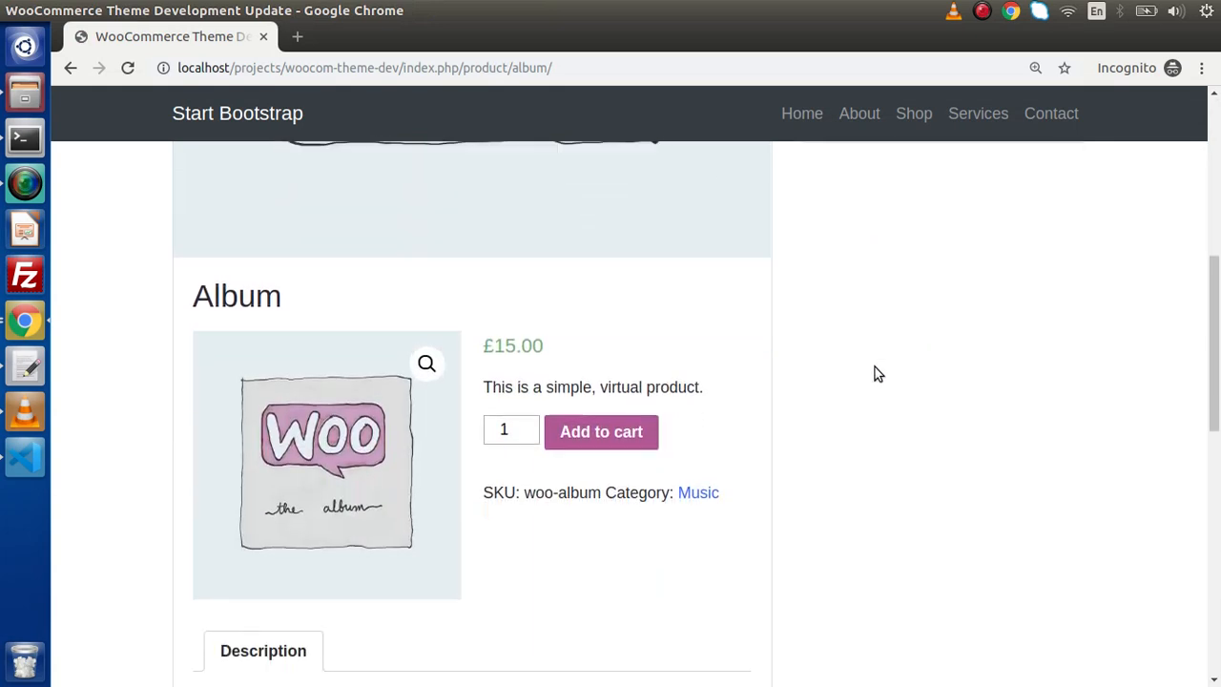
scroll(859, 382, up, 3)
scroll(839, 384, up, 9)
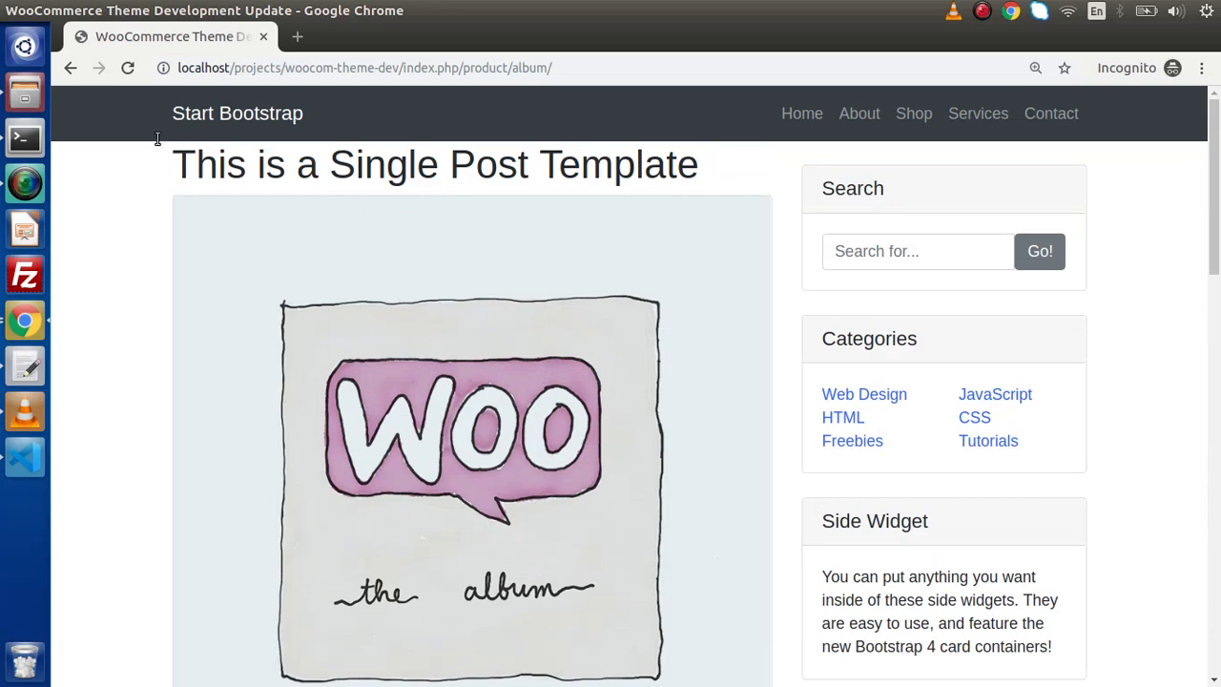
Return to the Shop page and look through its product grid down to the pagination.
click(72, 68)
scroll(771, 262, up, 1)
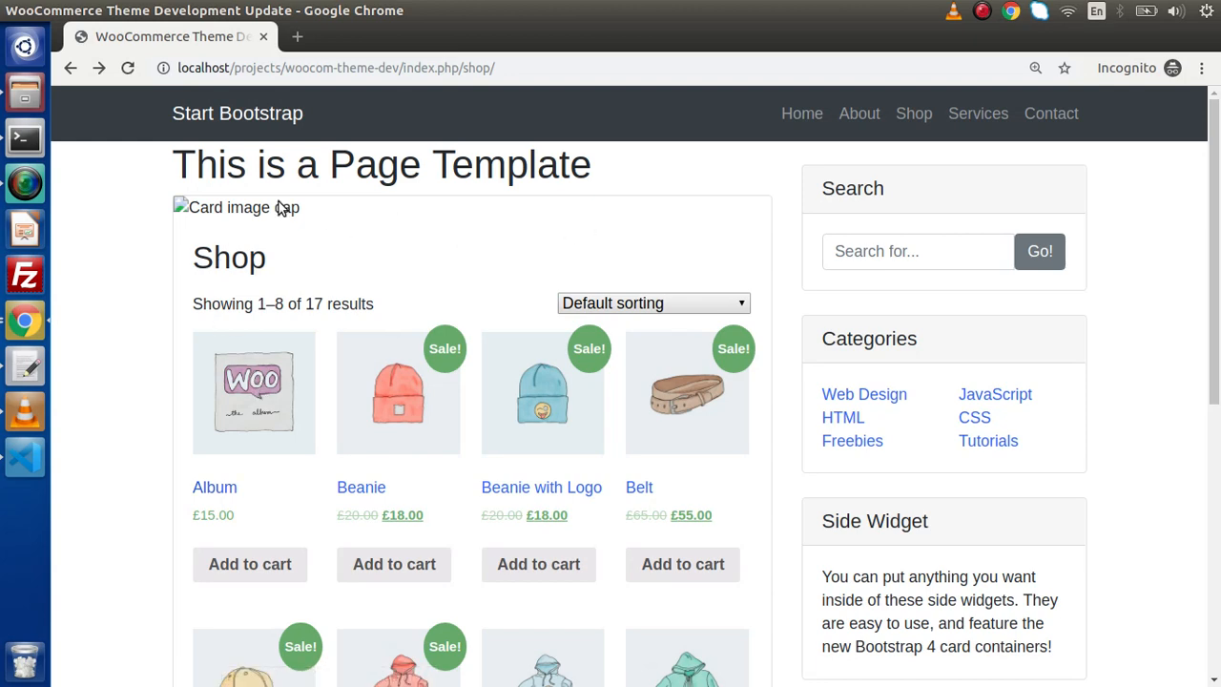
scroll(744, 512, down, 4)
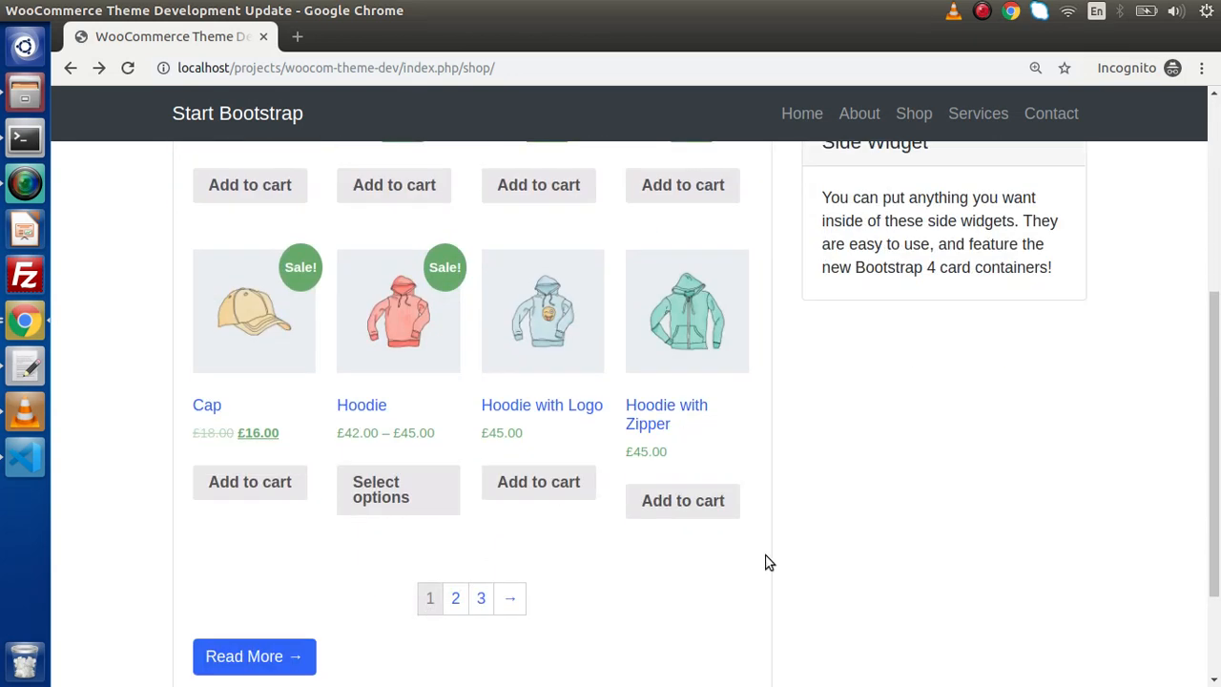
scroll(874, 218, up, 3)
Reopen the Album product page to check its template heading and go back to the Shop page.
click(262, 243)
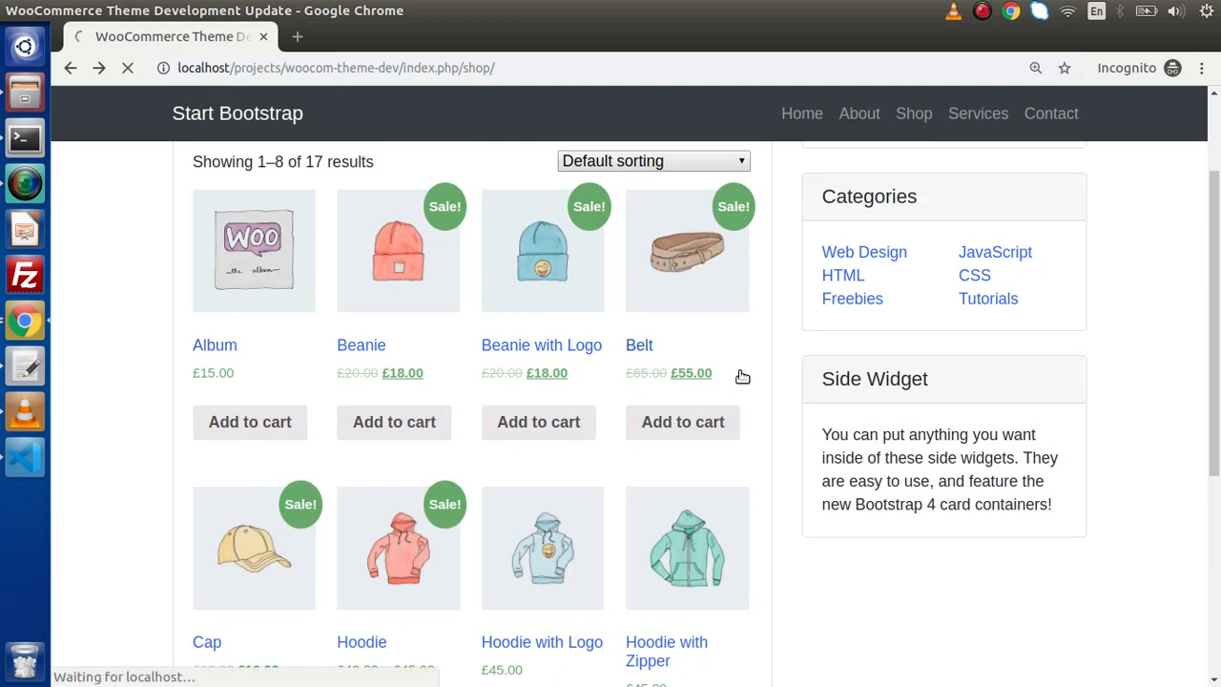
scroll(749, 375, down, 2)
scroll(758, 374, up, 2)
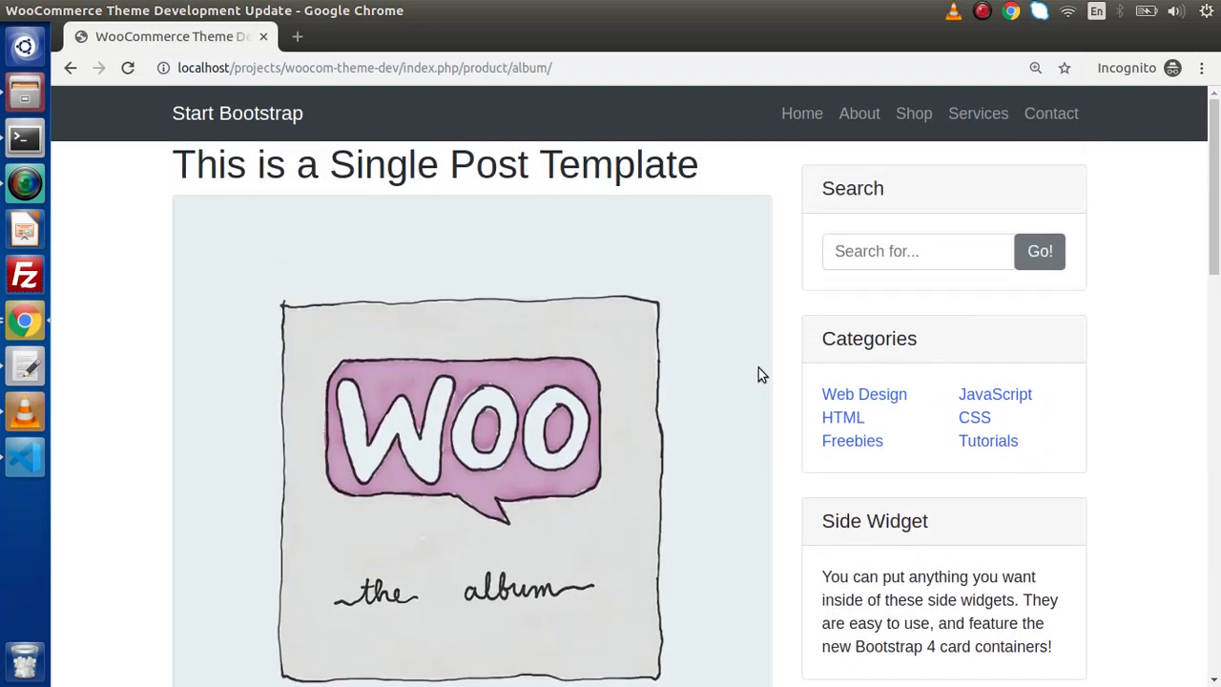
click(72, 70)
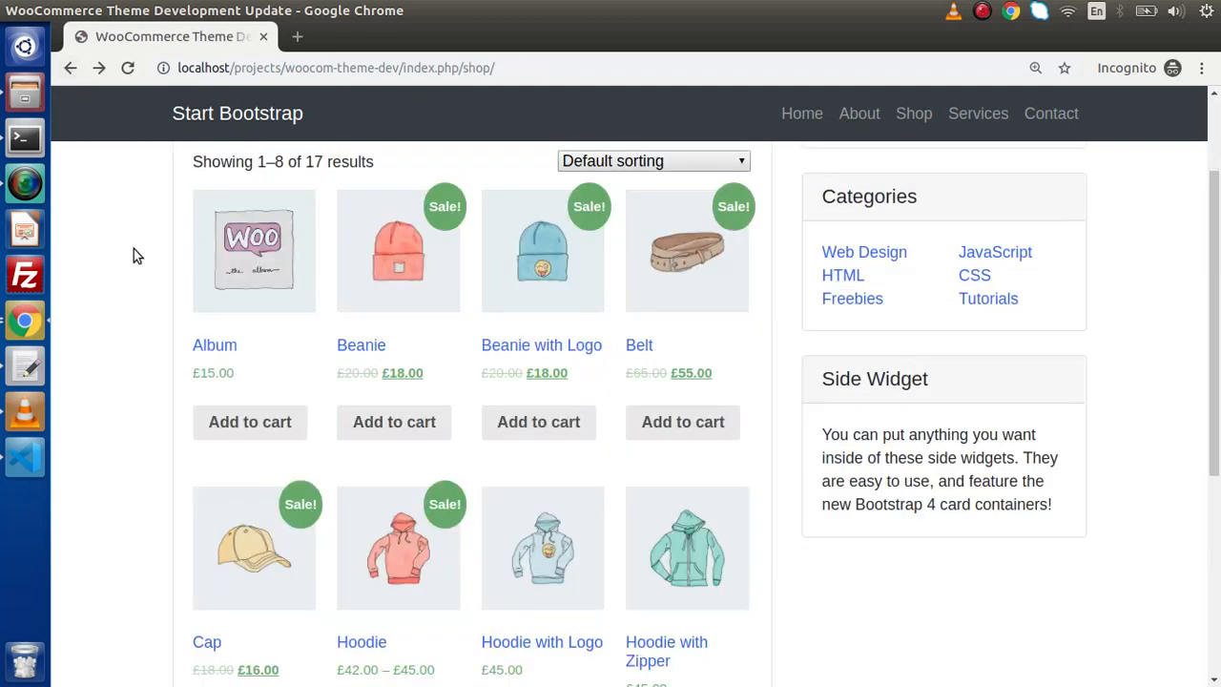
Switch to the logged-in Chrome window, reload the site's home page and open the Shop page there.
click(25, 322)
click(582, 197)
click(411, 36)
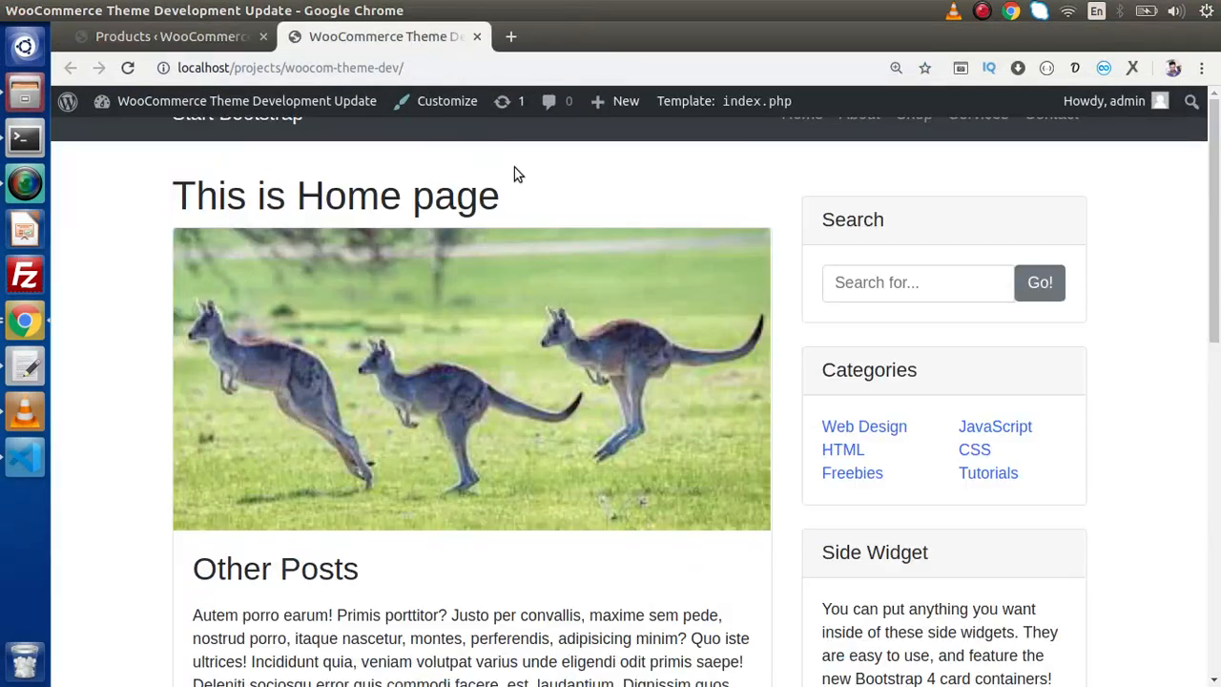
click(734, 67)
key(Return)
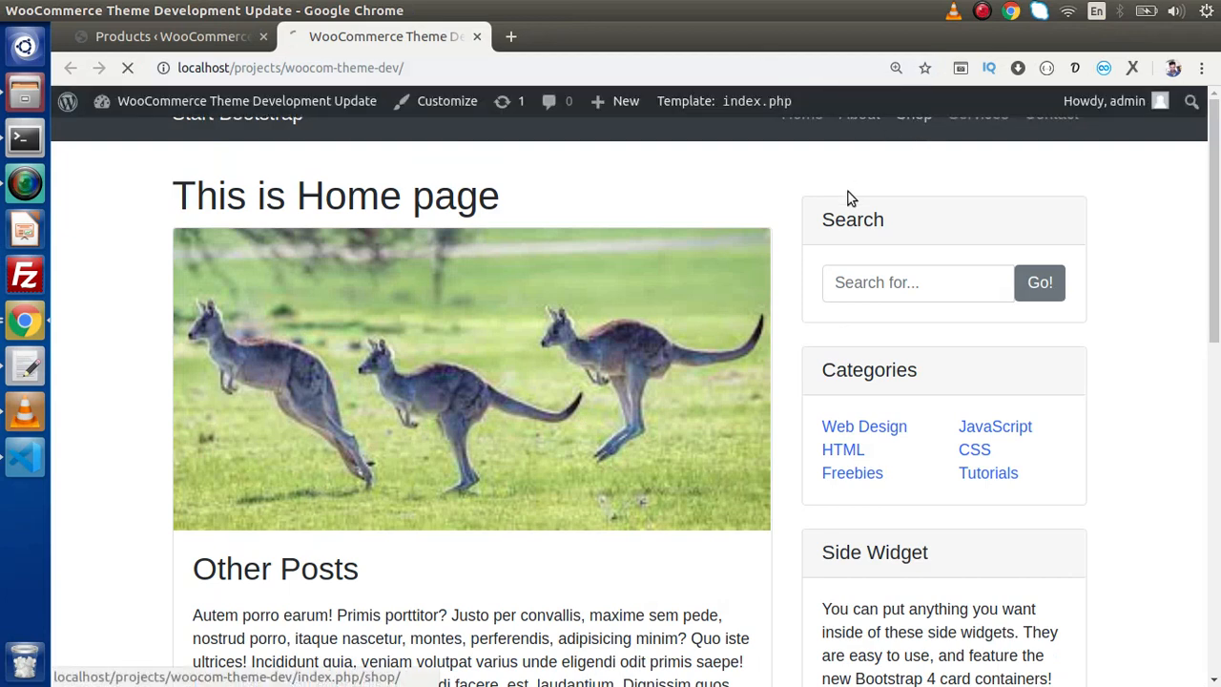
click(914, 120)
Examine the Shop page's URL slug and its product listing from the heading to the footer.
drag(467, 70, 496, 77)
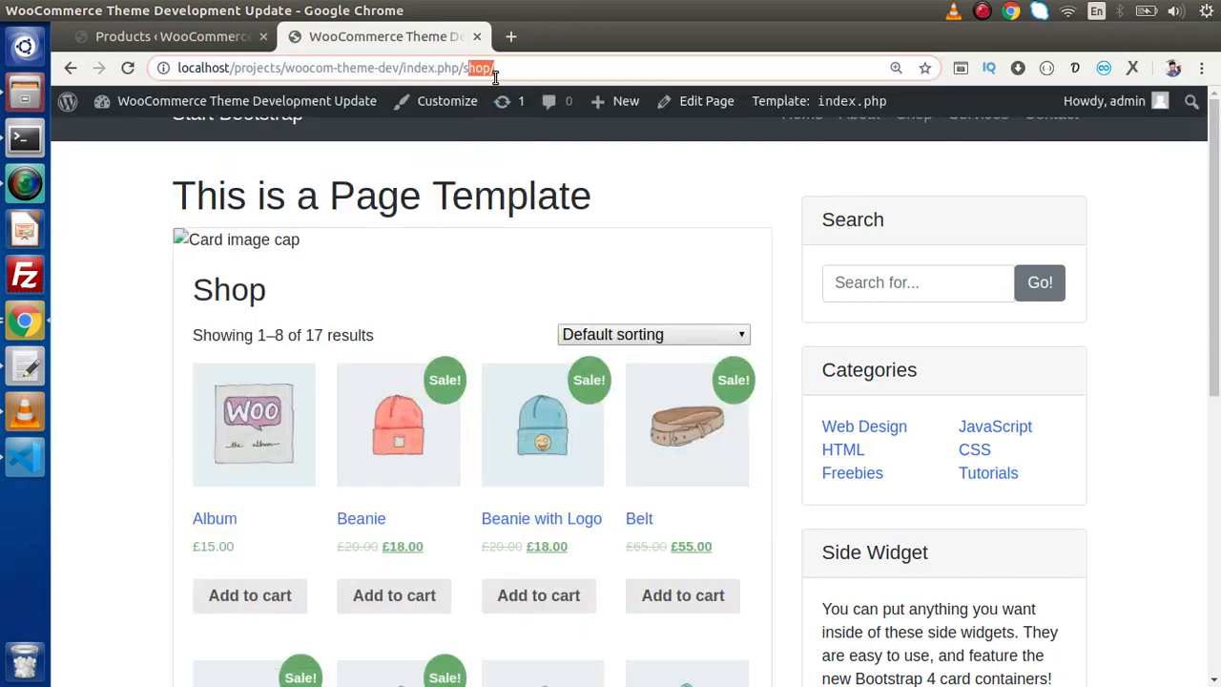
click(580, 76)
mouse_move(851, 105)
scroll(779, 235, down, 6)
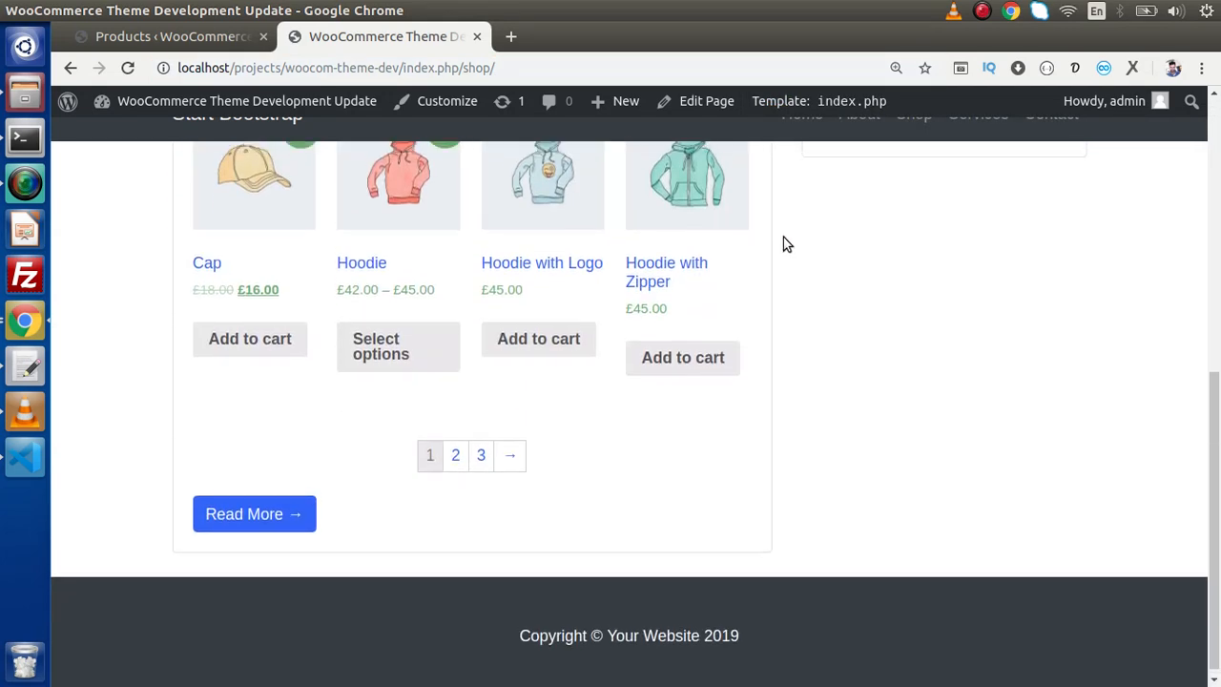
scroll(783, 237, up, 6)
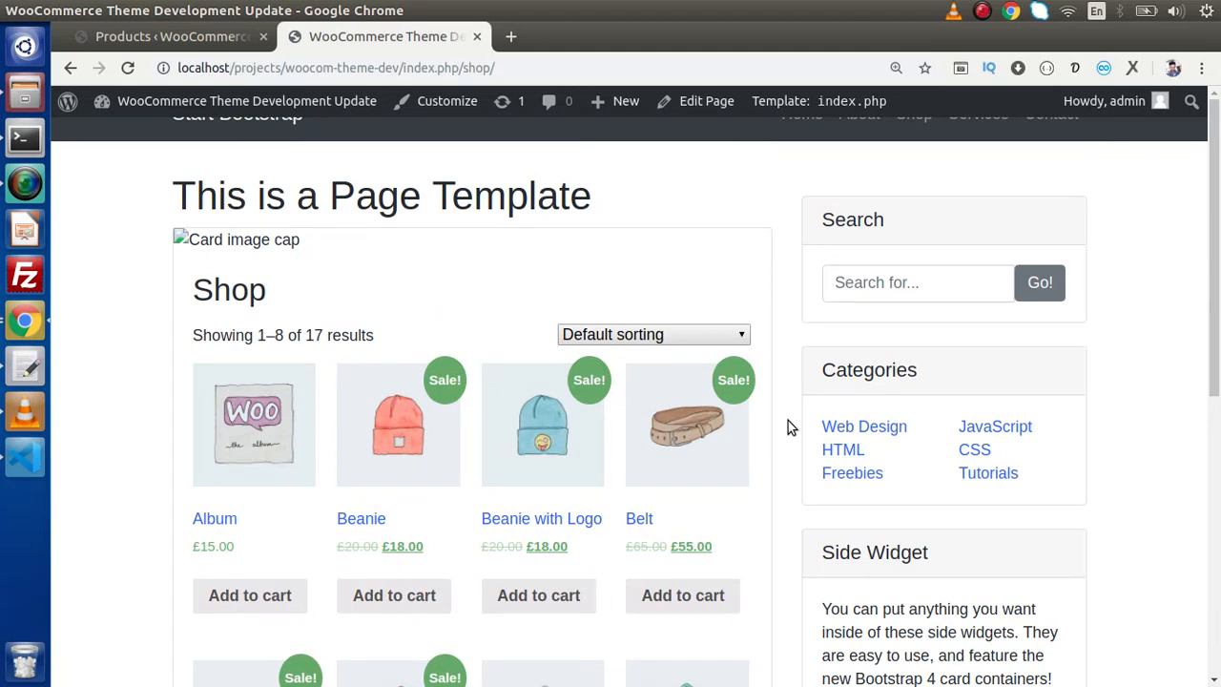
Switch to gedit with the wp-woocom-intro.txt tutorial notes.
click(25, 366)
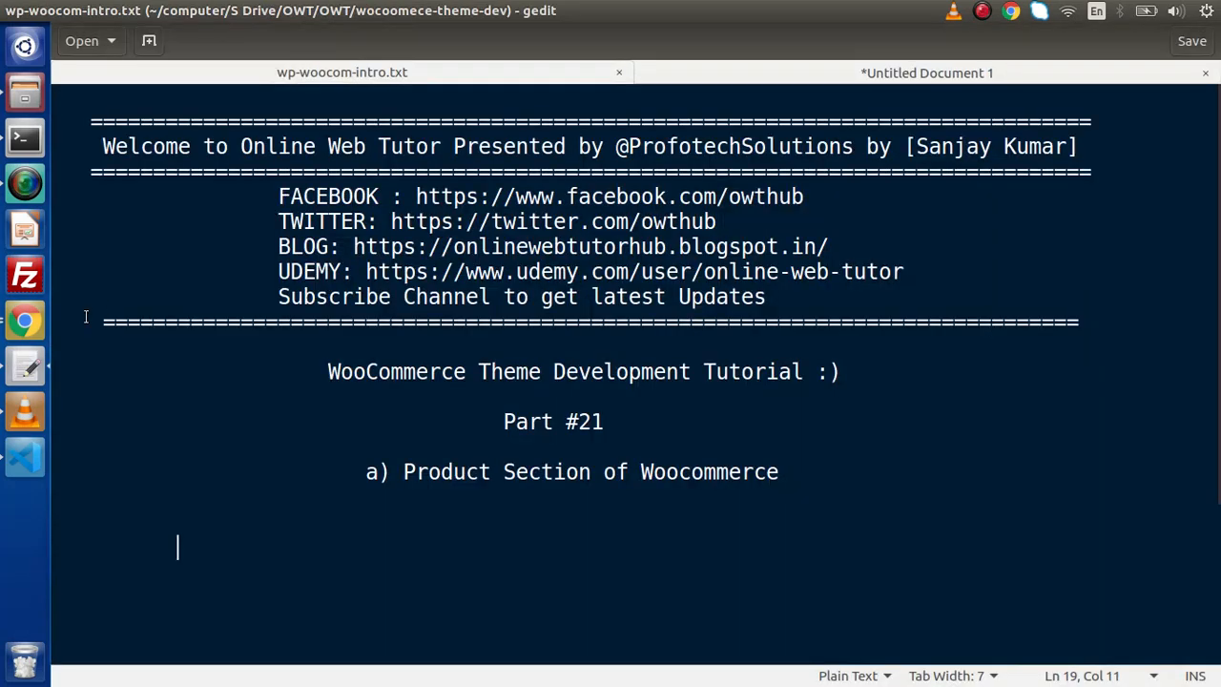